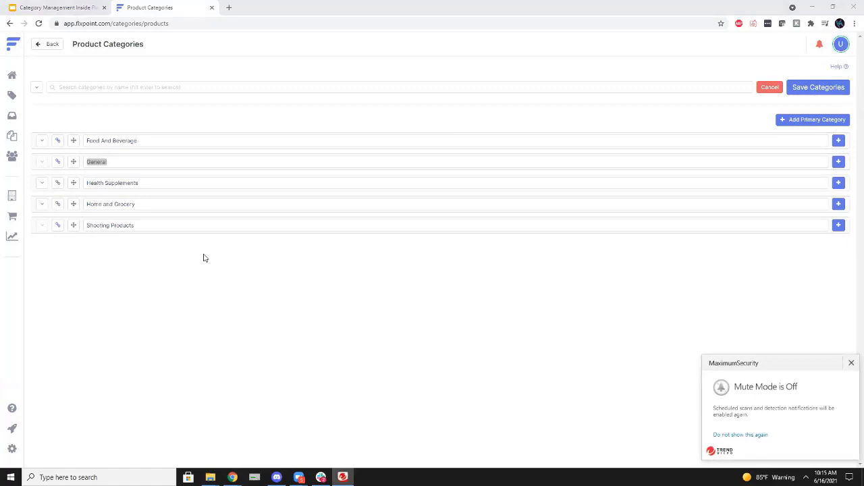
# Rename the General product category as RAM
pyautogui.click(137, 160)
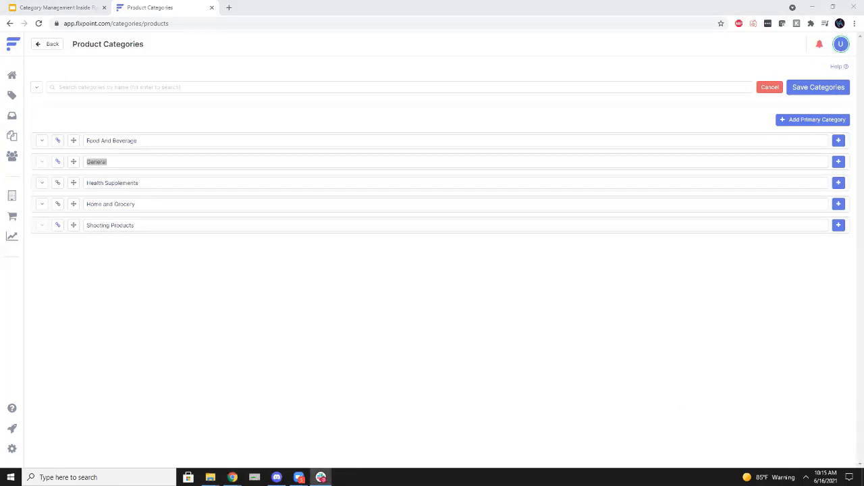
pyautogui.click(126, 167)
pyautogui.write('RAM')
pyautogui.press('Tab')
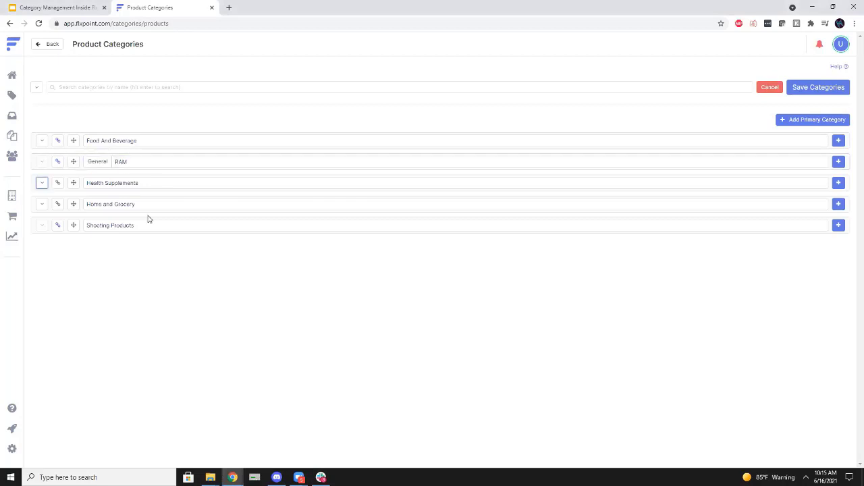
pyautogui.click(137, 163)
pyautogui.press('BackSpace')
pyautogui.press('BackSpace')
pyautogui.write('and')
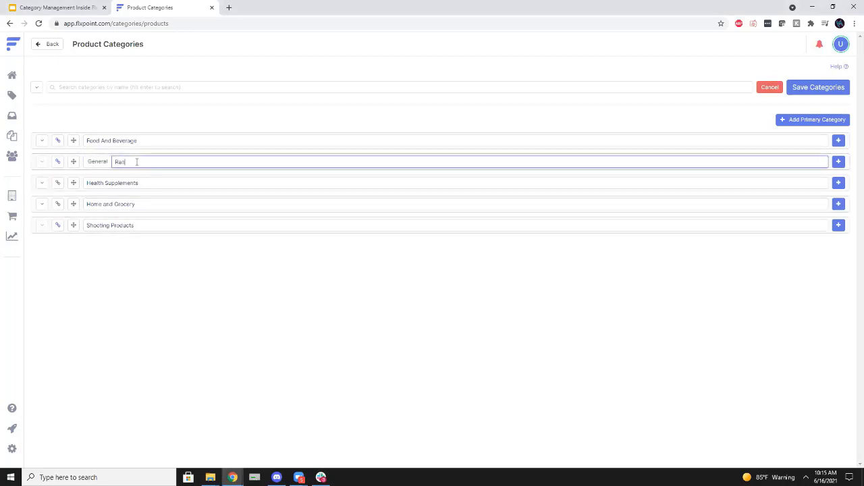
pyautogui.press('BackSpace')
pyautogui.press('BackSpace')
pyautogui.press('BackSpace')
pyautogui.write('AM')
pyautogui.click(153, 296)
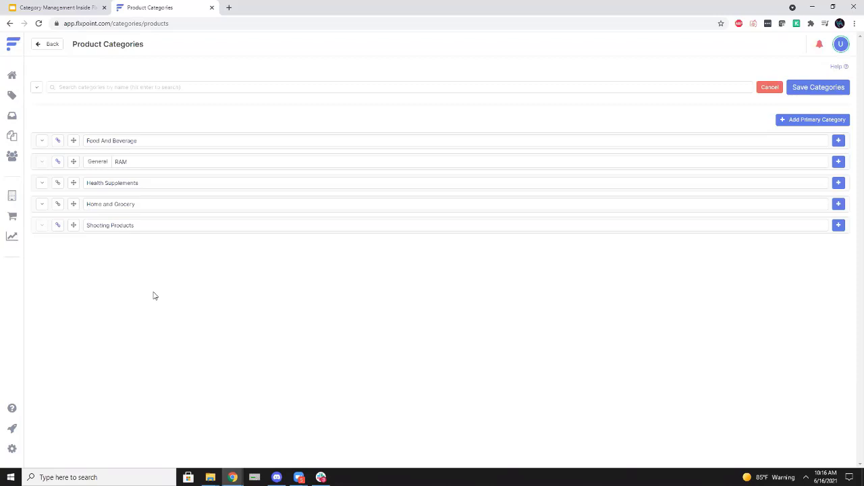
pyautogui.click(115, 161)
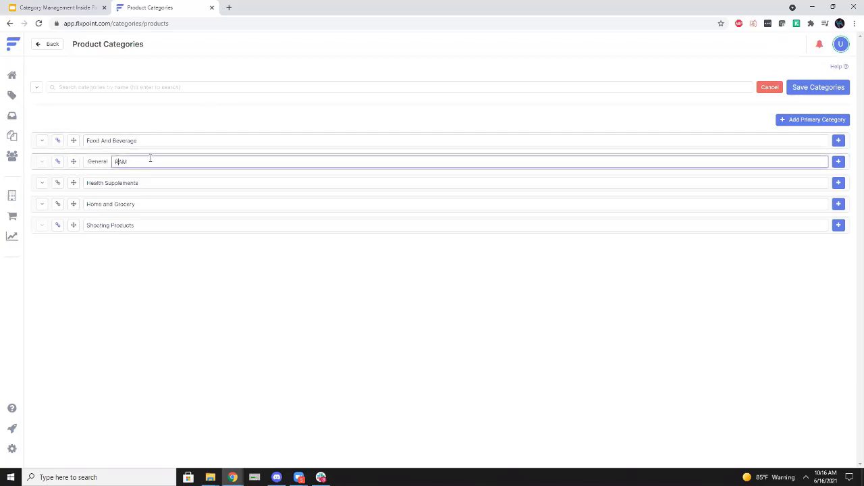
pyautogui.click(154, 160)
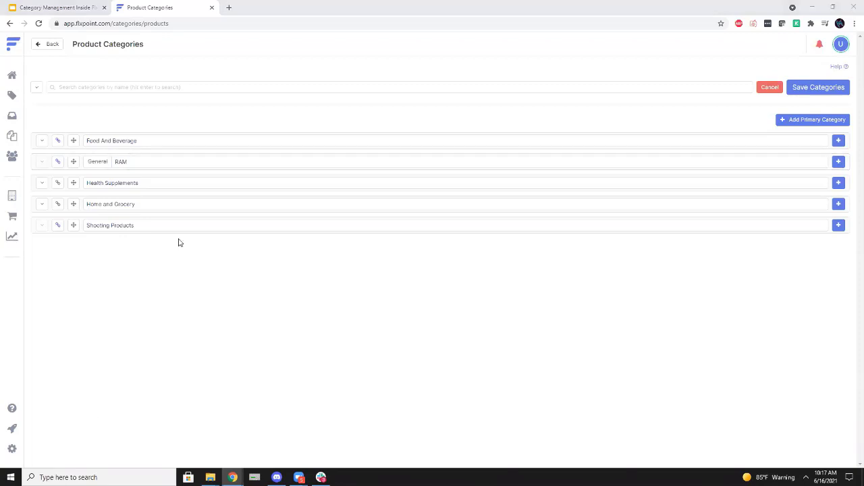
# Switch to the Google Slides presentation and show the "Mapping Sets within Flxpoint" slide full screen, then exit the slideshow
pyautogui.click(42, 9)
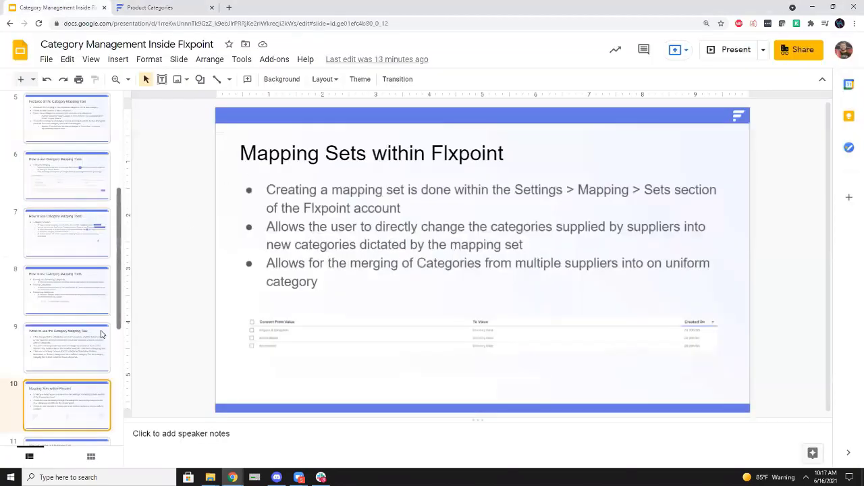
pyautogui.scroll(-1, 77, 359)
pyautogui.click(70, 306)
pyautogui.click(65, 353)
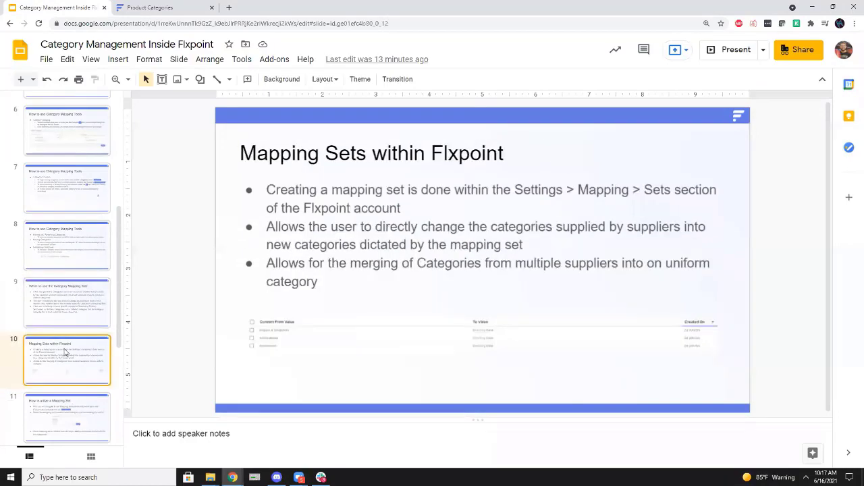
pyautogui.click(733, 54)
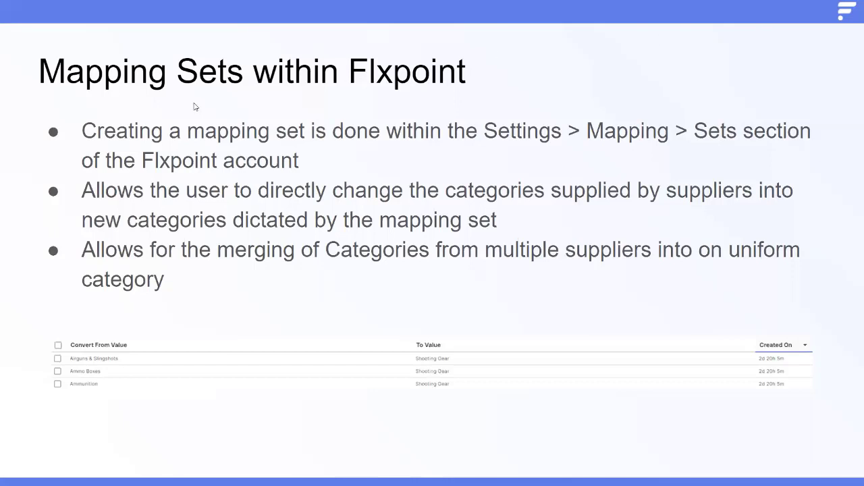
pyautogui.press('Escape')
# Switch back to Flxpoint and open Category 1 Mapping Set from the account's mapping settings
pyautogui.click(171, 7)
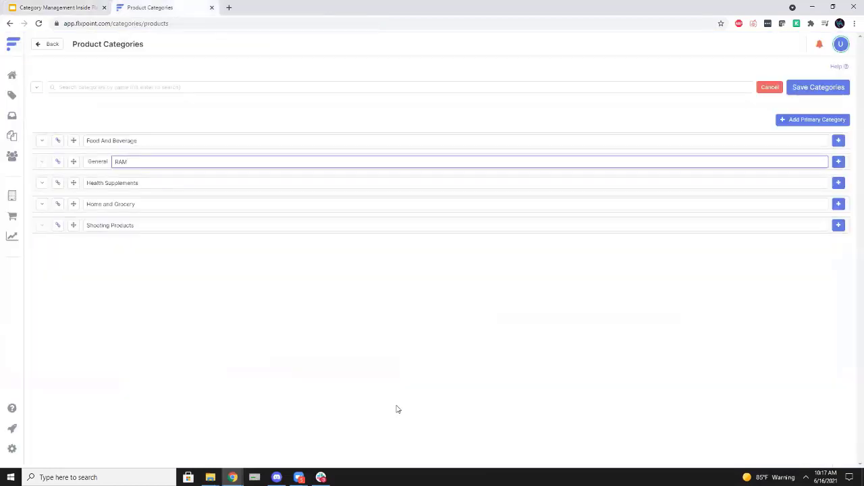
pyautogui.click(12, 448)
pyautogui.click(54, 228)
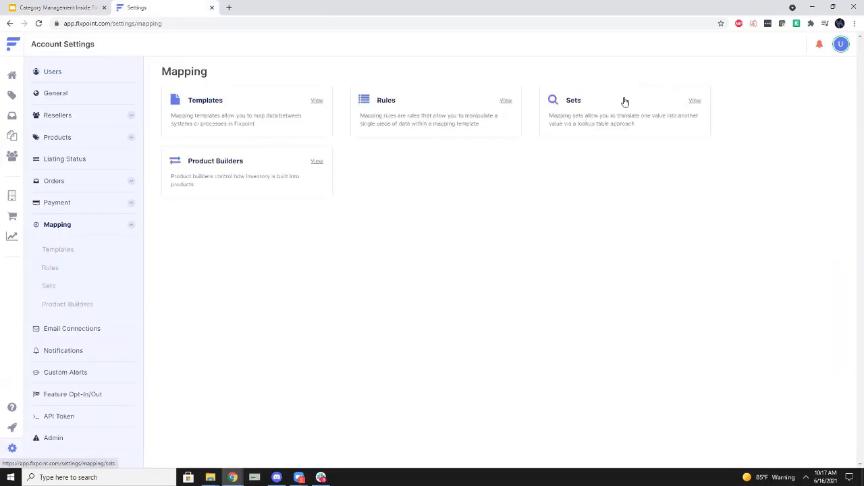
pyautogui.click(563, 111)
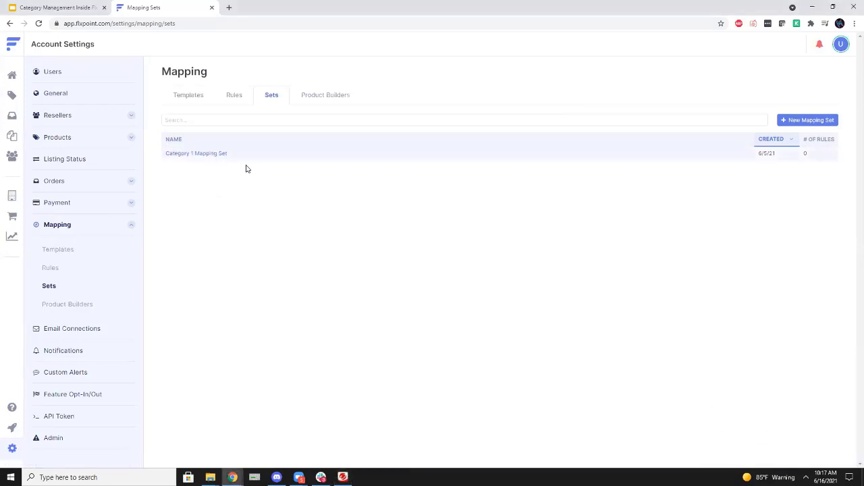
pyautogui.click(201, 154)
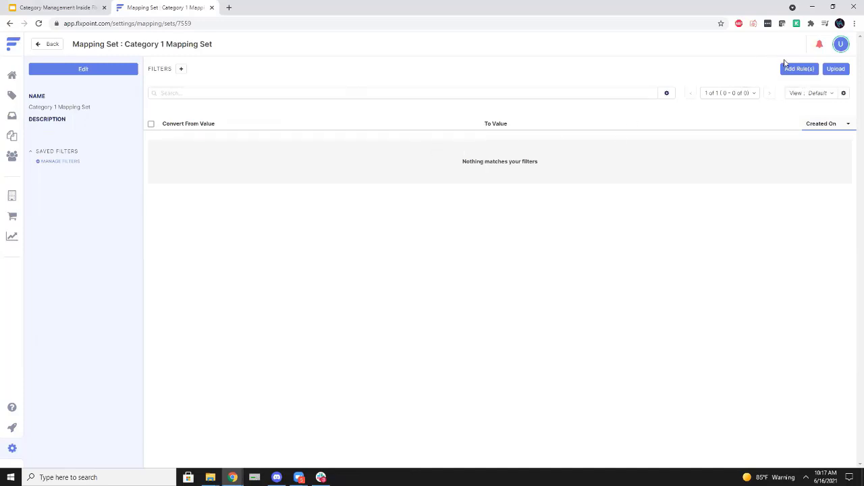
# Examine the mapping set's rule entry form and its CSV rule upload options, closing both without changes
pyautogui.click(798, 69)
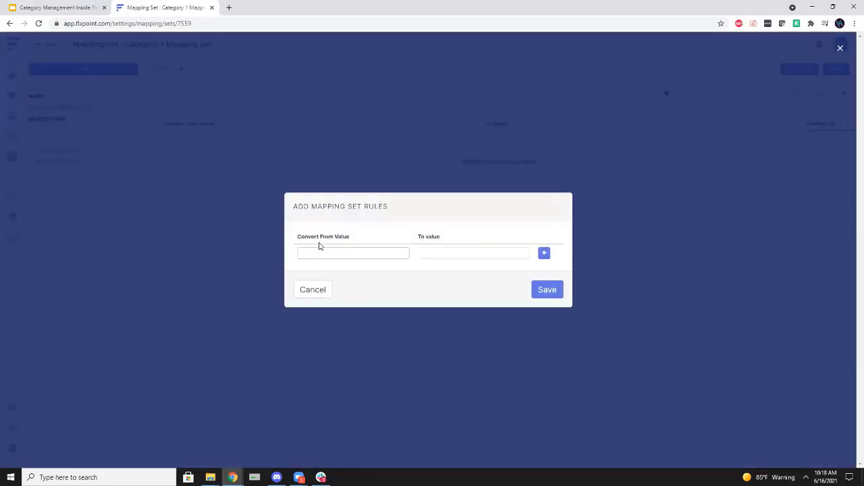
pyautogui.moveTo(296, 238); pyautogui.dragTo(459, 240)
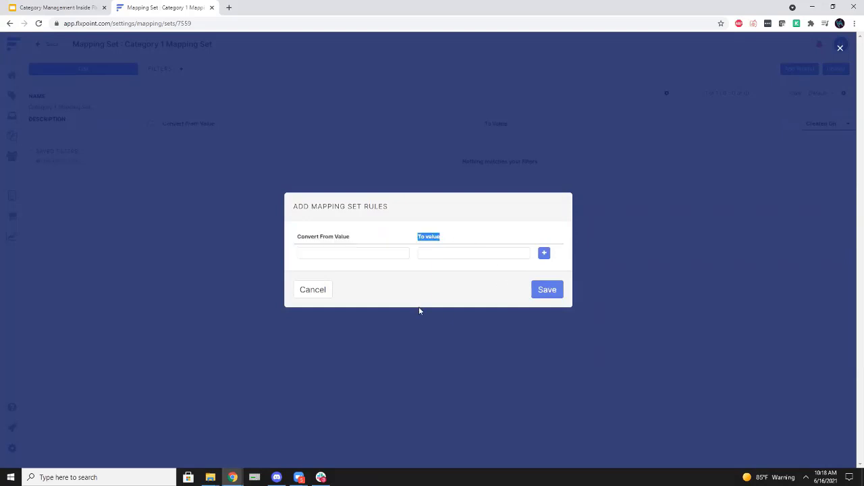
pyautogui.click(700, 214)
pyautogui.click(830, 71)
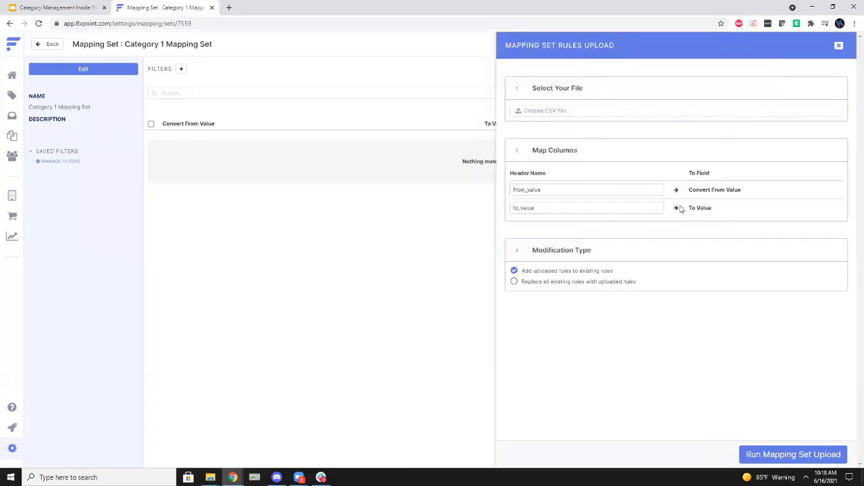
pyautogui.click(839, 46)
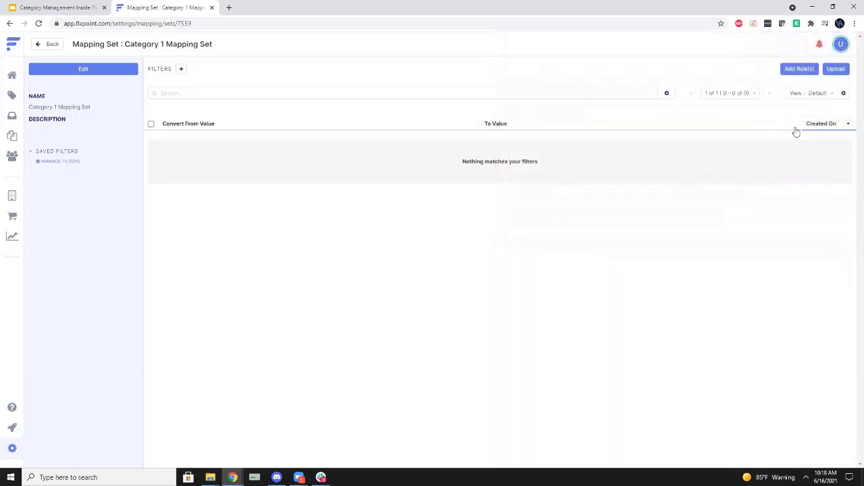
# Add and save a mapping set rule that converts "Rifles" to "Rifle"
pyautogui.click(798, 69)
pyautogui.click(387, 252)
pyautogui.write('Rifles')
pyautogui.press('Tab')
pyautogui.write('Rifle')
pyautogui.click(547, 289)
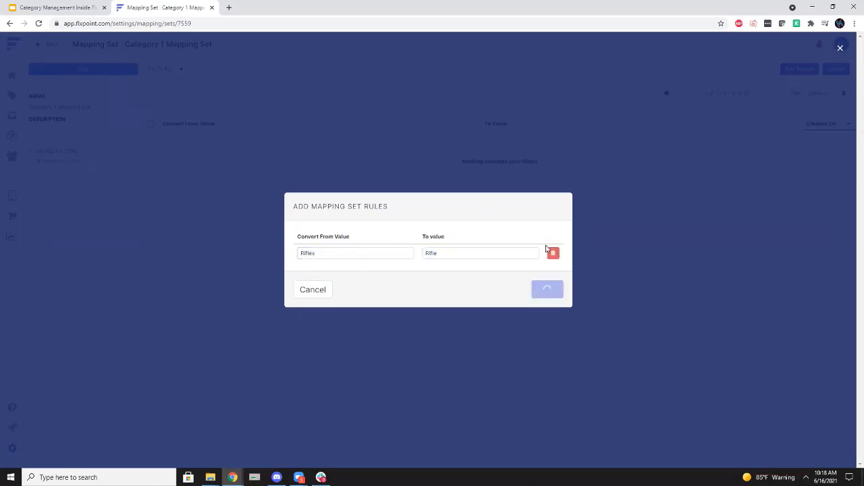
# Add and save a mapping set rule that converts "Centrefire Rifle" to "Rifle"
pyautogui.click(813, 68)
pyautogui.click(343, 253)
pyautogui.write('Celtrefire')
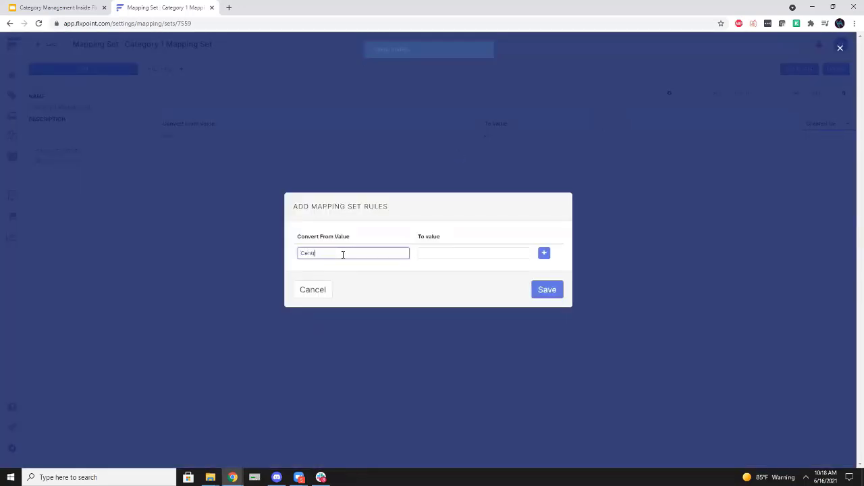
pyautogui.write(' Rifle')
pyautogui.press('Tab')
pyautogui.write('Rifle')
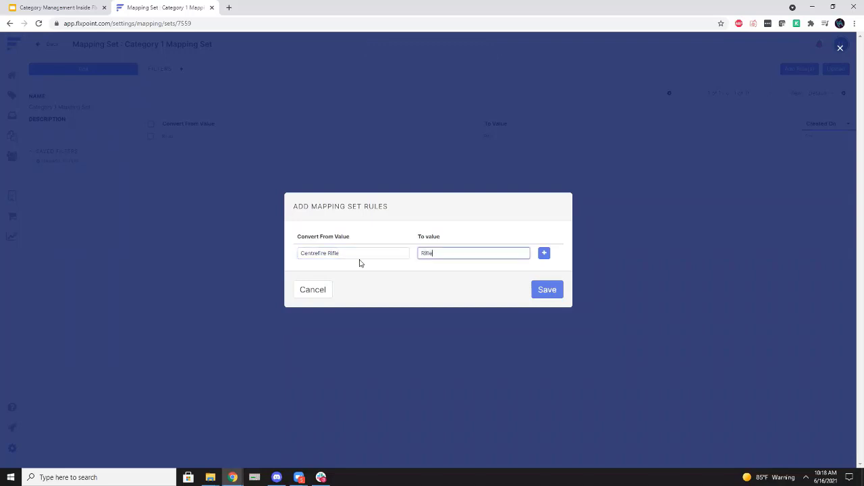
pyautogui.click(547, 290)
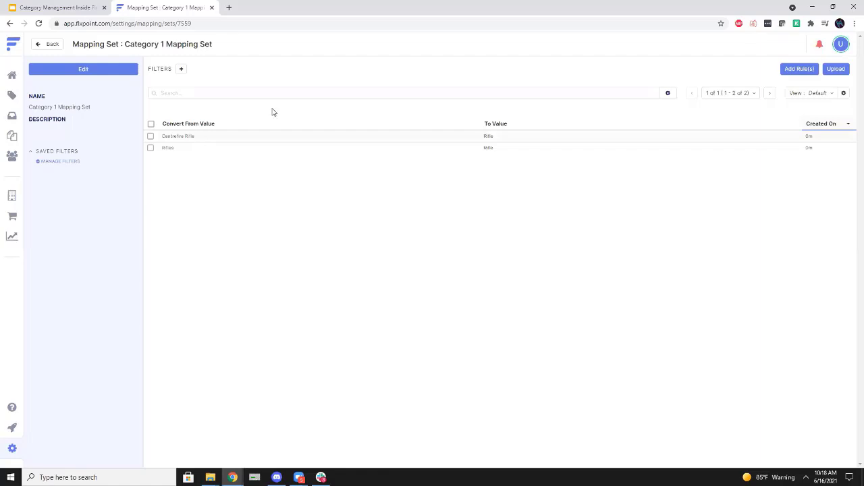
# Add and save a mapping set rule that converts "Bolt-Action Rifle" to "Rifle"
pyautogui.click(793, 70)
pyautogui.write('Bolt-ACtion Rifle')
pyautogui.press('Tab')
pyautogui.write('Rifle')
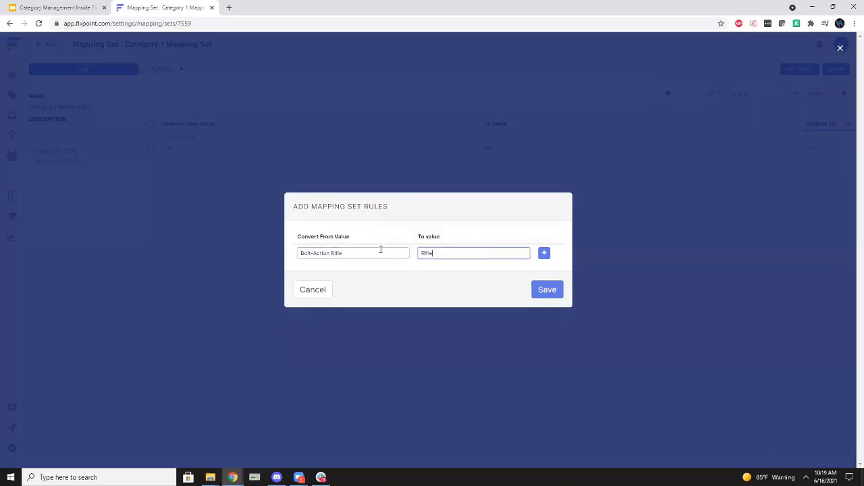
pyautogui.click(547, 289)
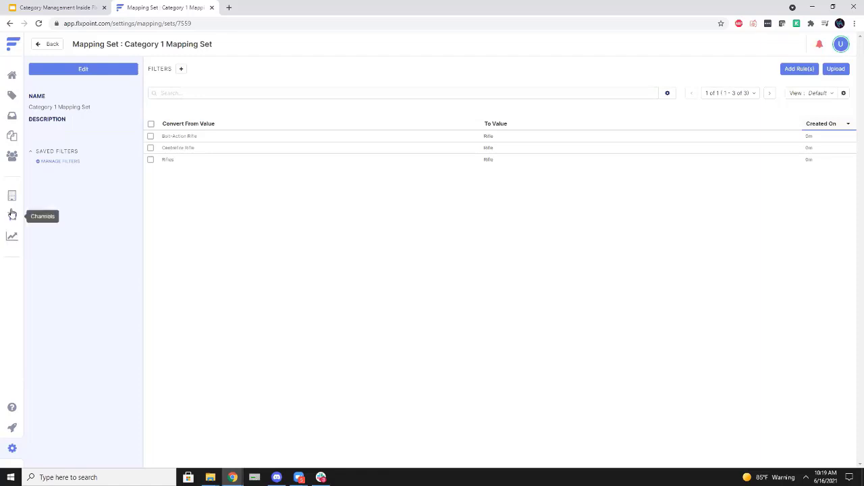
# Open the Listing Builder 1 template from the configured Builders in the mapping settings
pyautogui.click(12, 449)
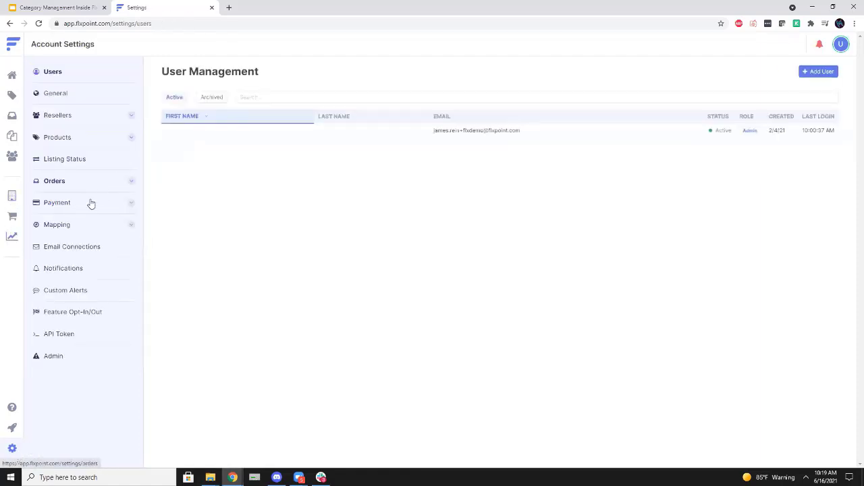
pyautogui.click(78, 230)
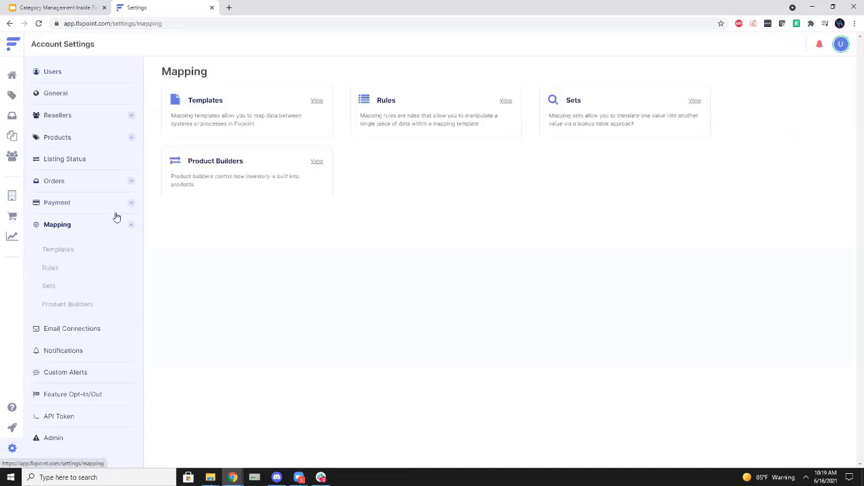
pyautogui.click(237, 119)
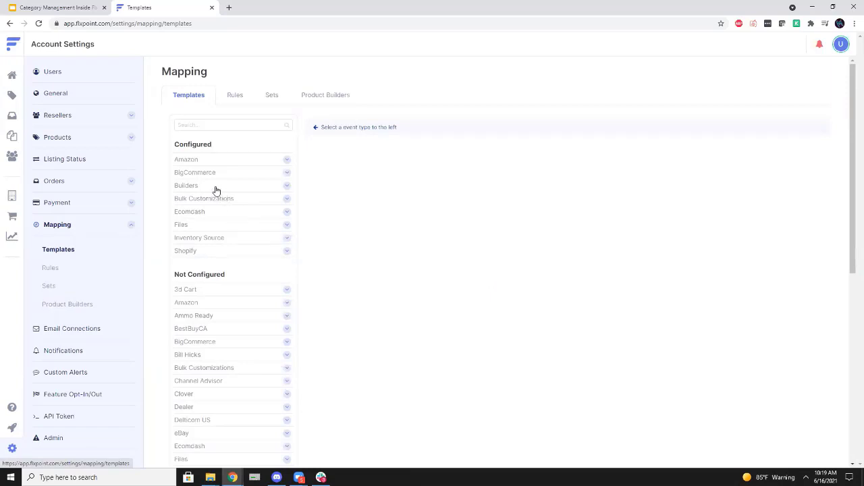
pyautogui.click(216, 188)
pyautogui.click(465, 165)
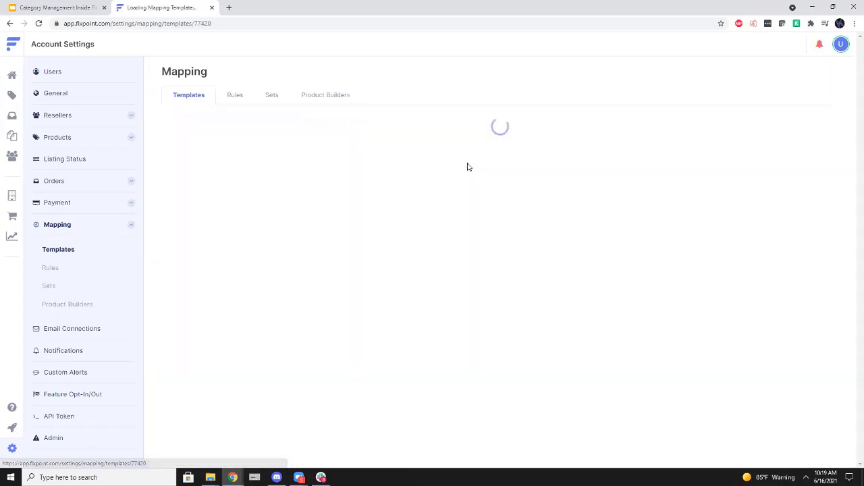
# Map the Category 1 listing field through Category 1 Mapping Set, using the product parent's Category 1 field as input
pyautogui.scroll(-1, 365, 357)
pyautogui.click(310, 257)
pyautogui.click(238, 310)
pyautogui.click(229, 343)
pyautogui.click(229, 343)
pyautogui.click(216, 351)
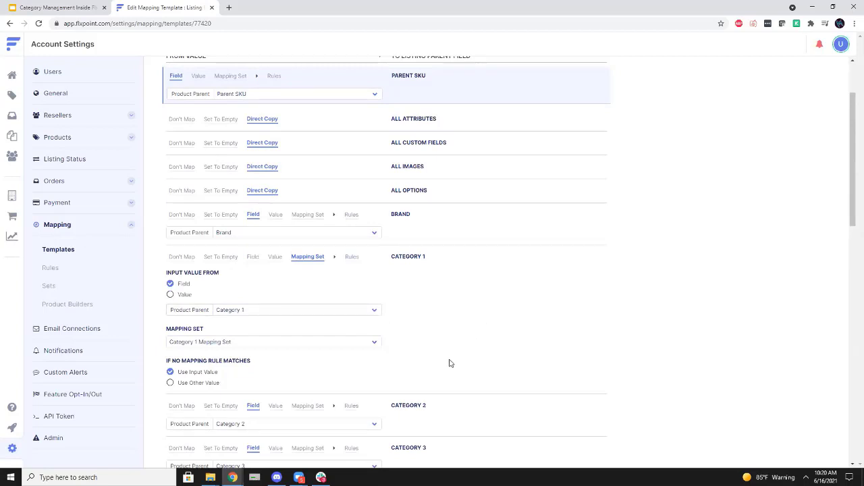
pyautogui.scroll(-2, 451, 361)
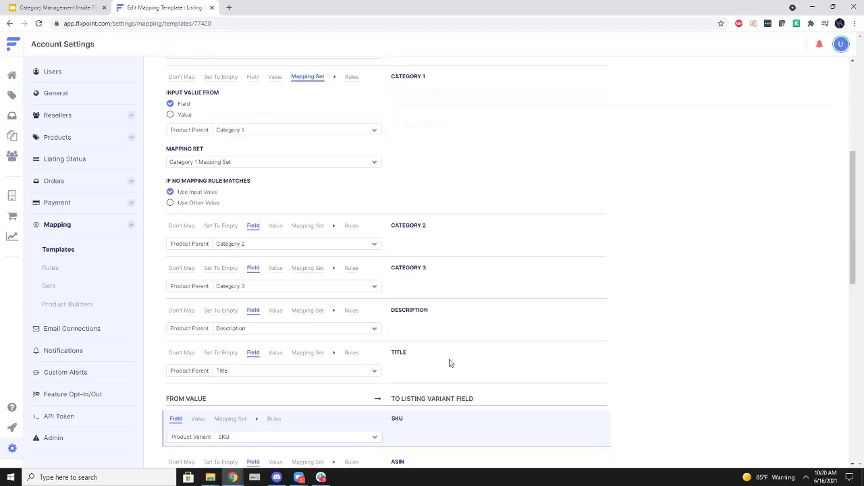
pyautogui.scroll(3, 480, 378)
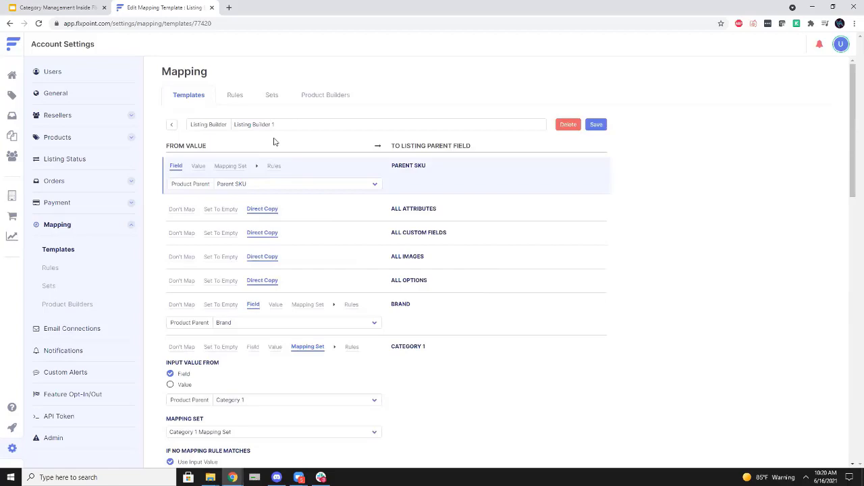
# Leave the template without saving and look through the channel listings and the sources list
pyautogui.click(12, 95)
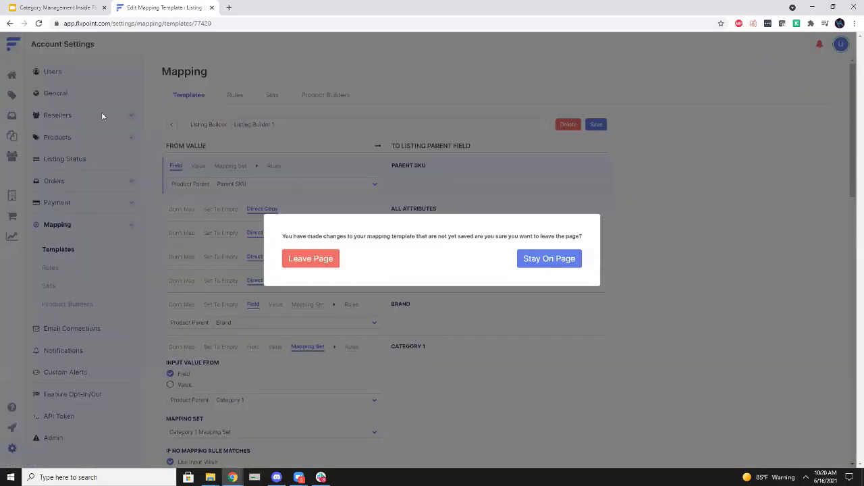
pyautogui.click(312, 264)
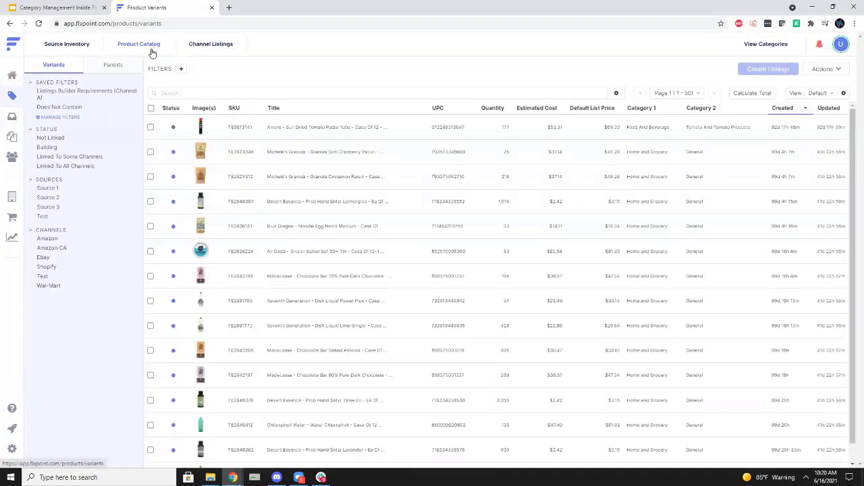
pyautogui.click(193, 47)
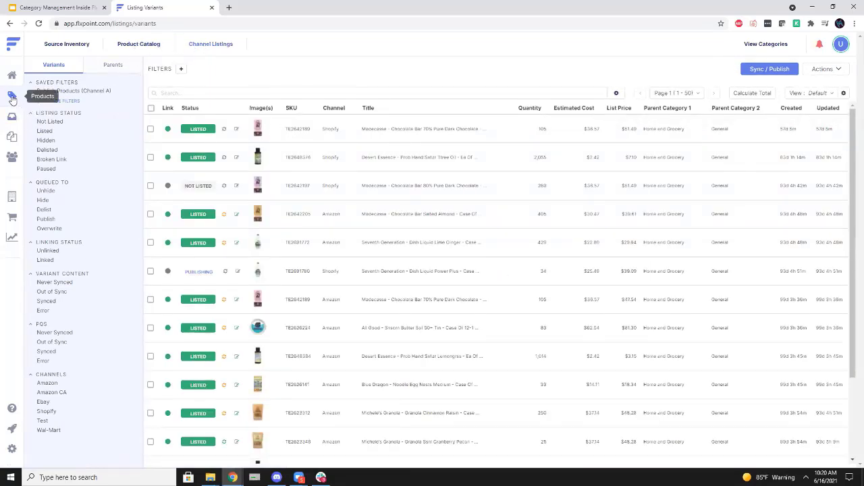
pyautogui.click(12, 197)
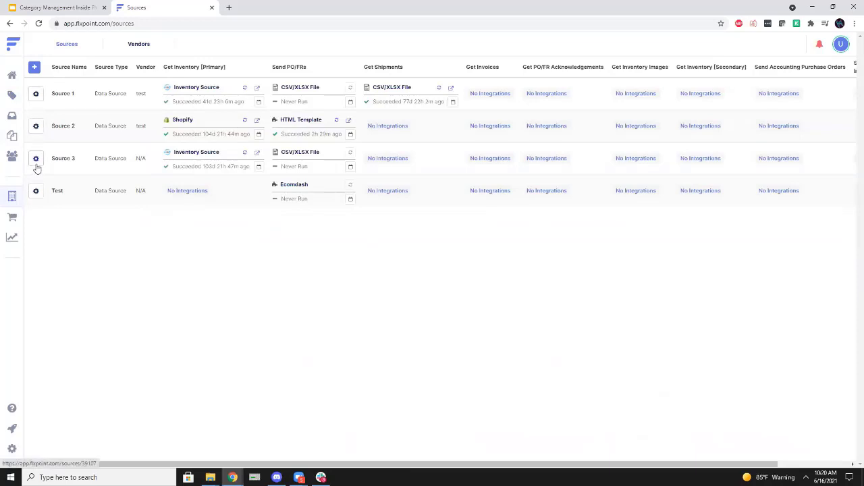
pyautogui.click(14, 100)
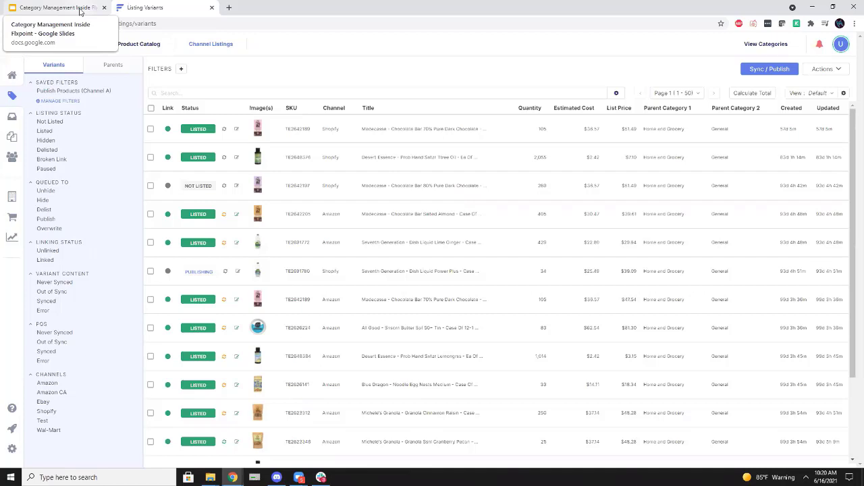
# Look over the Google Slides presentation, then in Flxpoint the sources list and the channel listings' saved filters and filter options
pyautogui.click(81, 8)
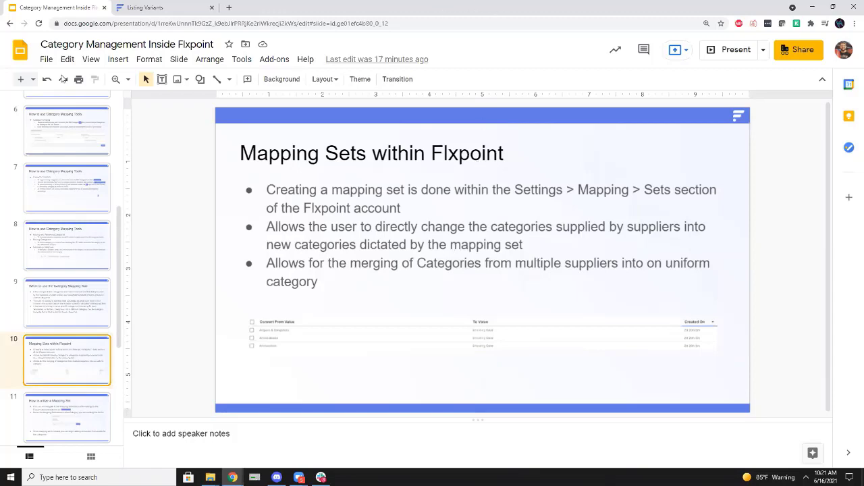
pyautogui.click(142, 8)
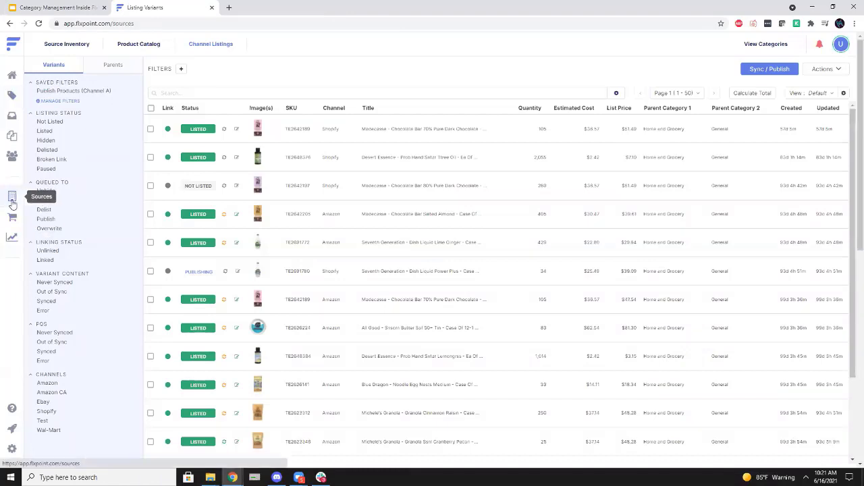
pyautogui.click(12, 196)
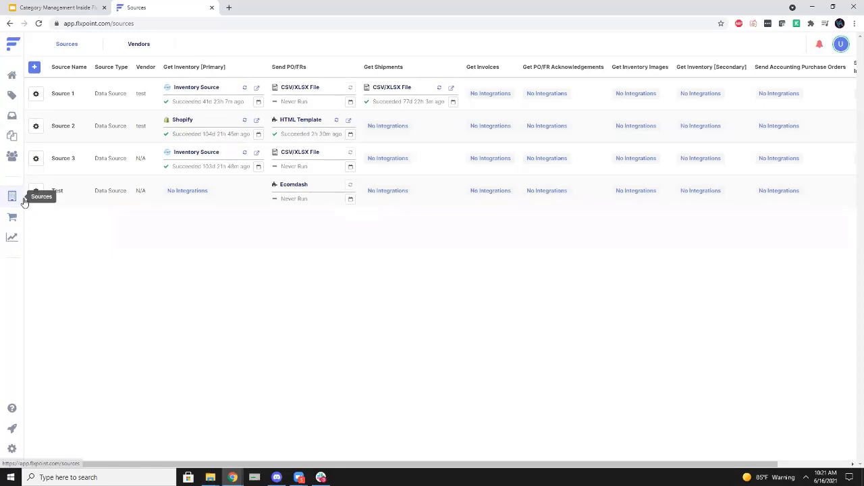
pyautogui.click(14, 96)
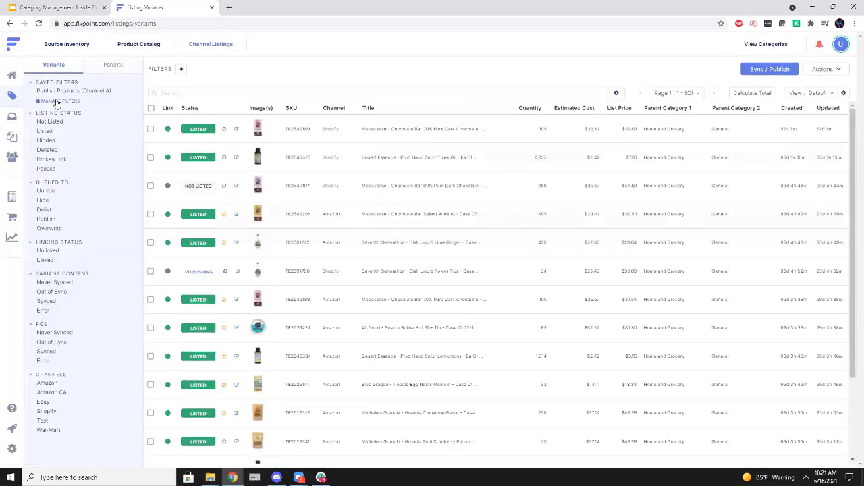
pyautogui.click(58, 101)
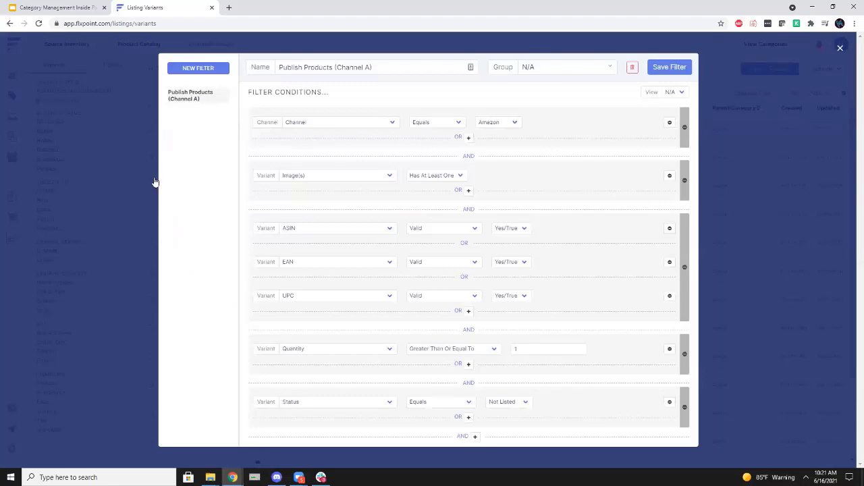
pyautogui.click(154, 181)
pyautogui.click(181, 69)
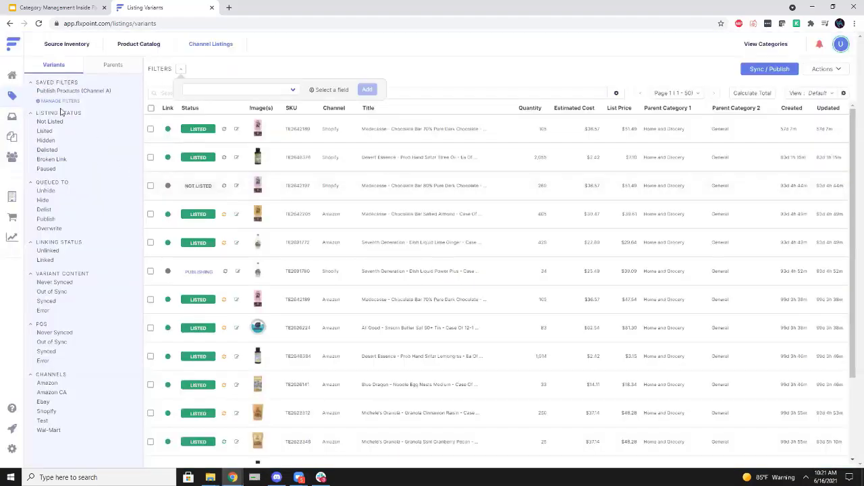
# Open Source 1's Get Inventory [Primary] integration for editing and proceed through its setup to the mapping template stage
pyautogui.click(17, 199)
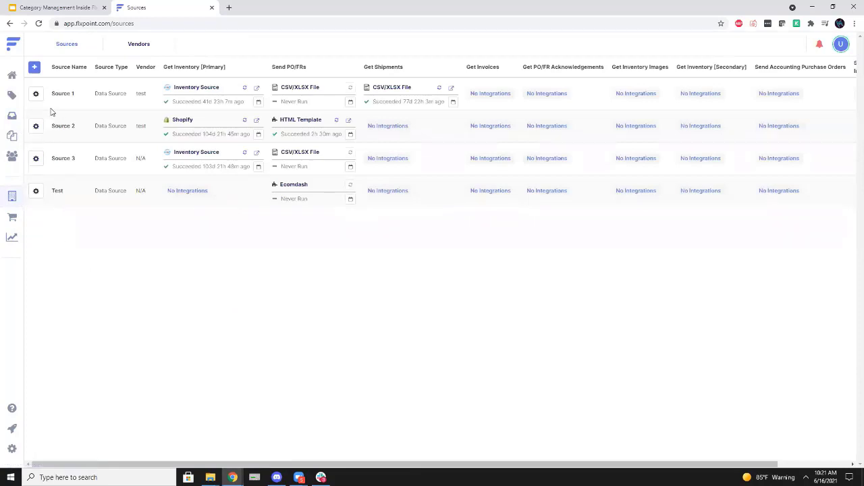
pyautogui.click(43, 94)
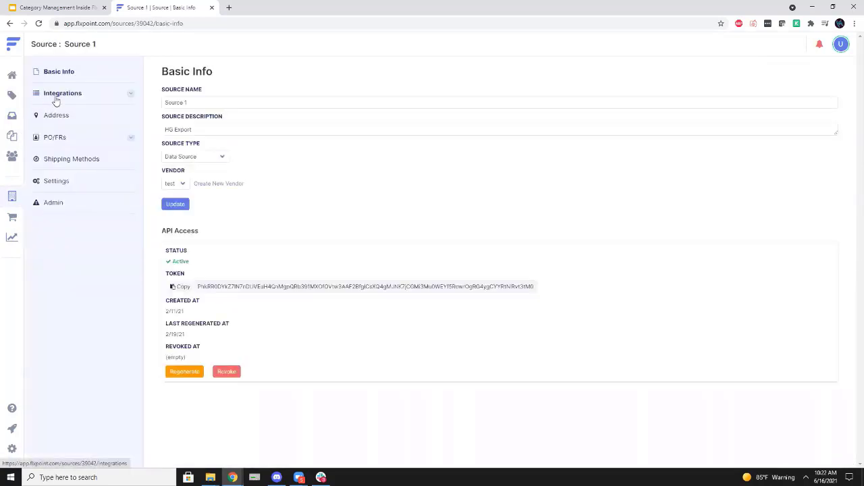
pyautogui.click(51, 101)
pyautogui.click(191, 117)
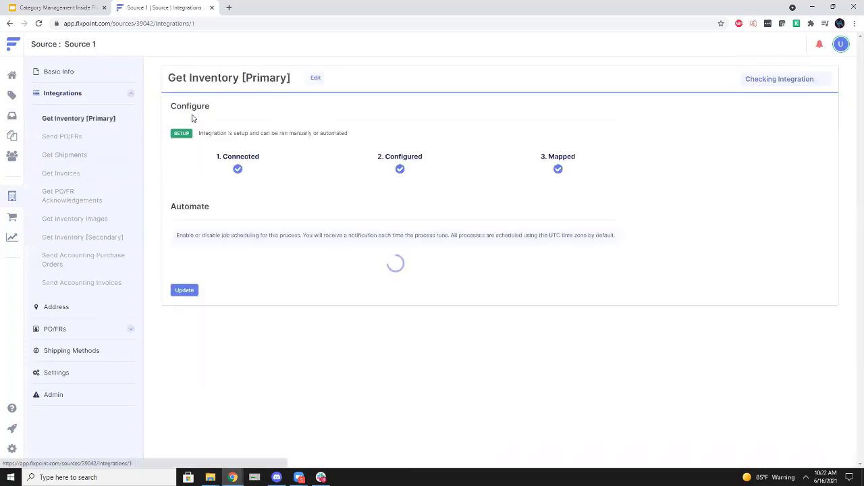
pyautogui.click(317, 78)
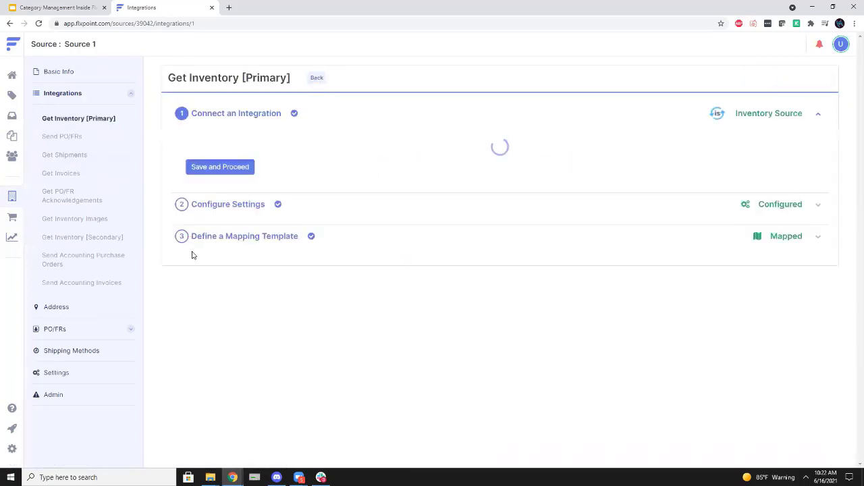
pyautogui.click(225, 249)
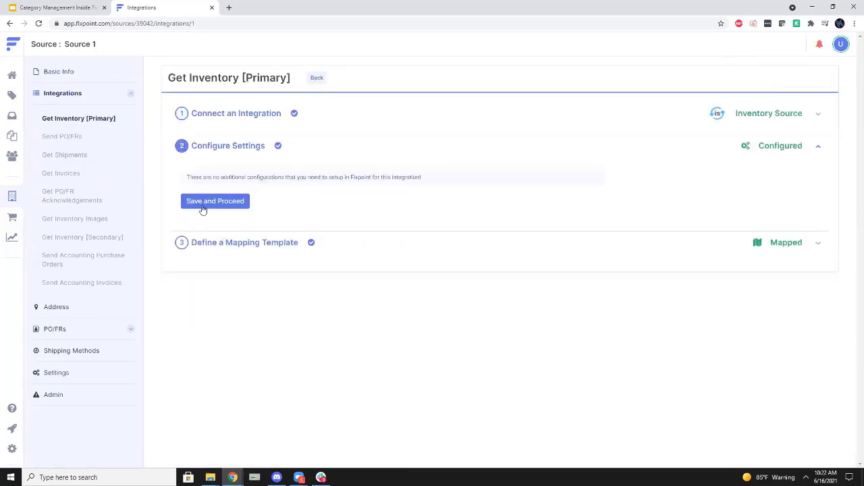
pyautogui.click(203, 206)
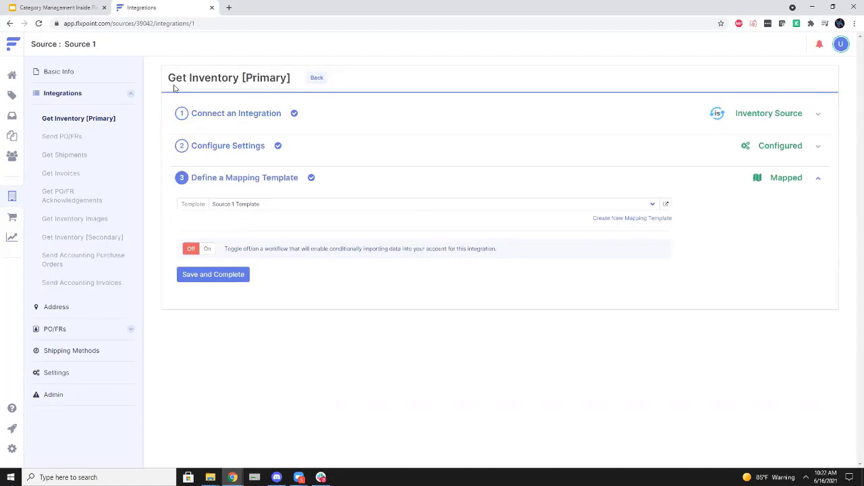
# Enable the conditional import workflow and give a new rule the condition that inventory variant Cost is greater than 5000
pyautogui.click(206, 251)
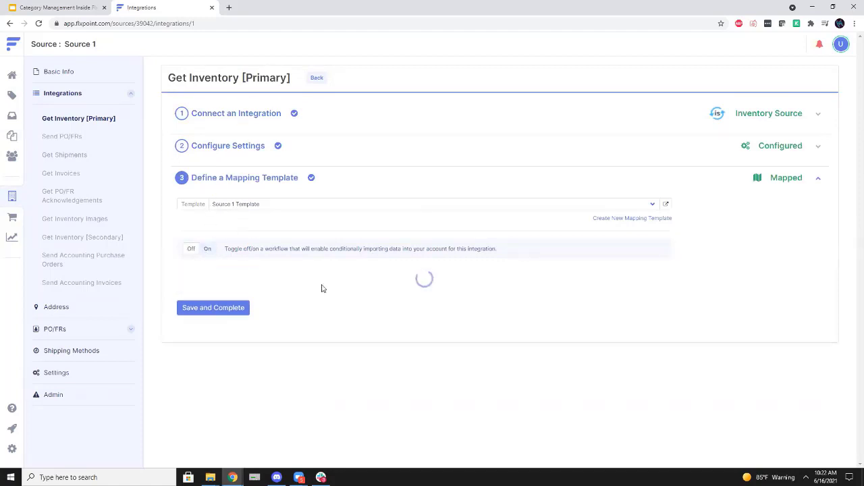
pyautogui.click(242, 322)
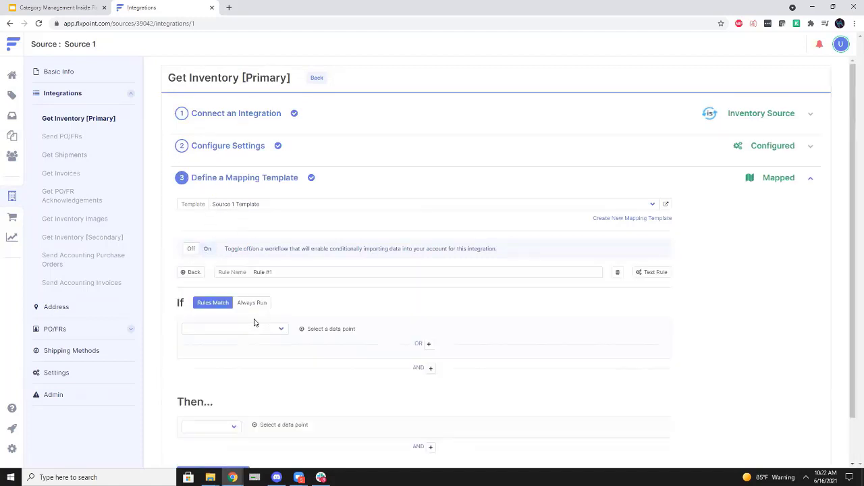
pyautogui.click(227, 336)
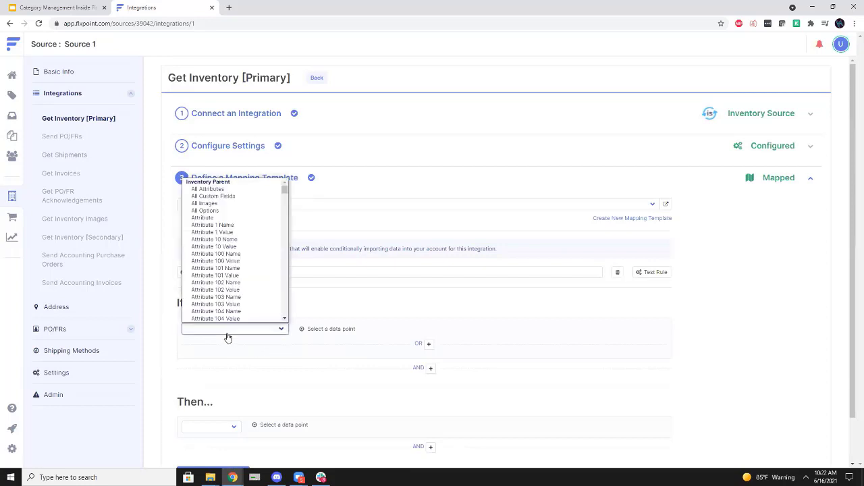
pyautogui.write('cost')
pyautogui.press('Return')
pyautogui.press('Tab')
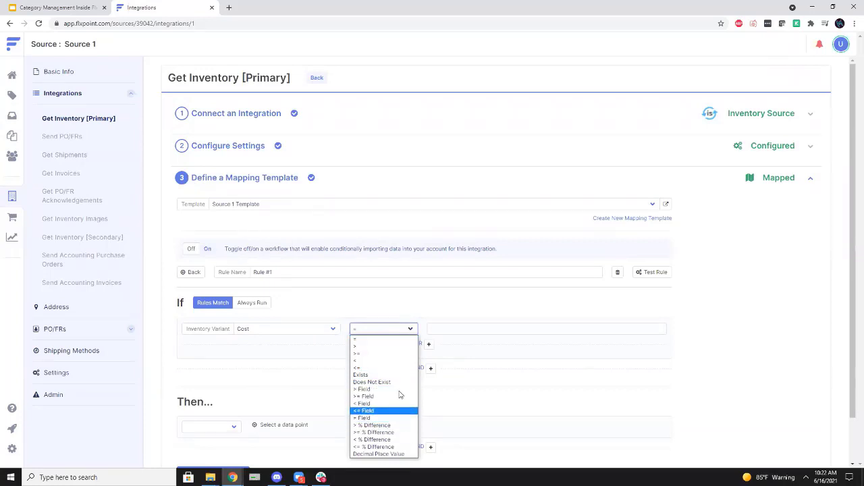
pyautogui.click(358, 346)
pyautogui.click(438, 330)
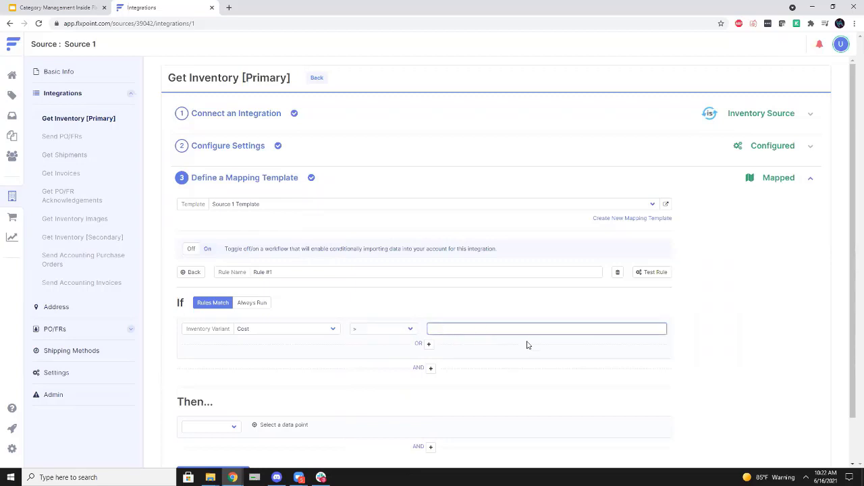
pyautogui.click(404, 331)
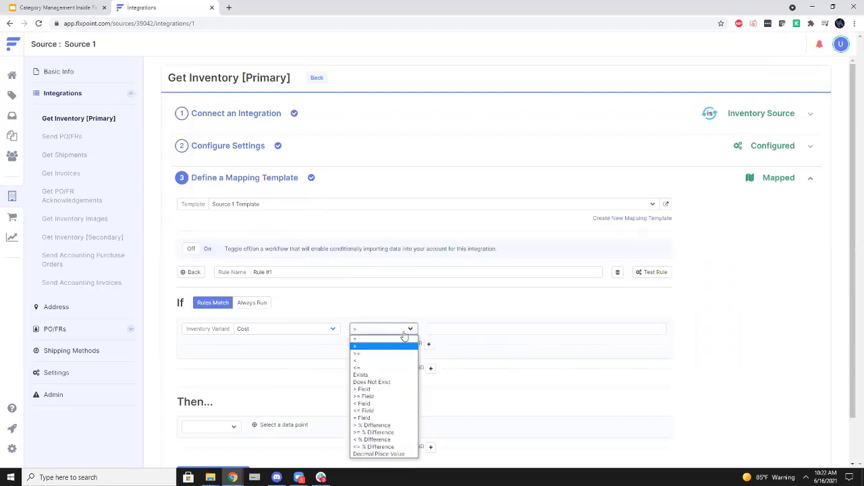
pyautogui.click(485, 325)
pyautogui.write('5000')
# Define the rule's outcome as the import action Do Not Import, set to True
pyautogui.scroll(-1, 216, 371)
pyautogui.click(210, 376)
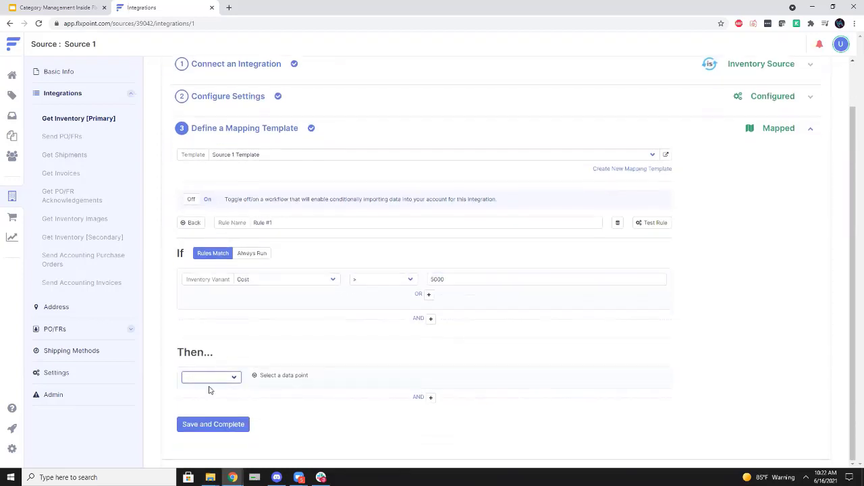
pyautogui.click(211, 394)
pyautogui.click(365, 377)
pyautogui.click(360, 387)
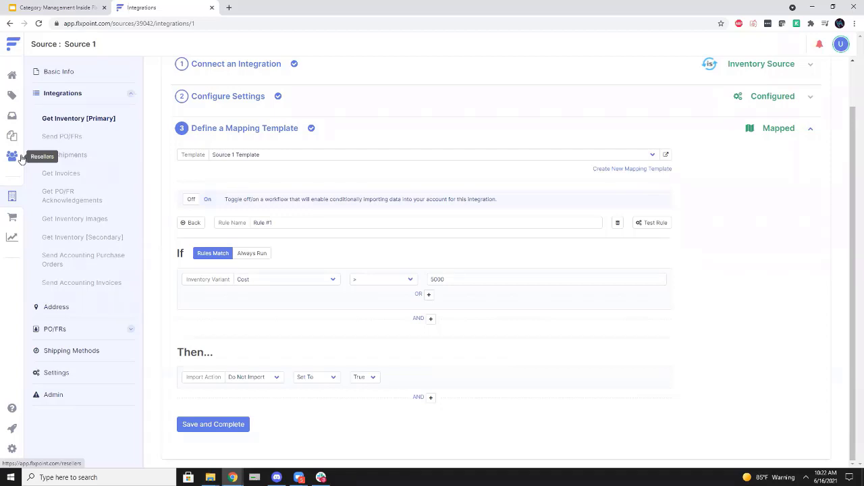
# Leave the integration without saving and create a product catalog variant filter named "Walmart Product Filter"
pyautogui.click(12, 94)
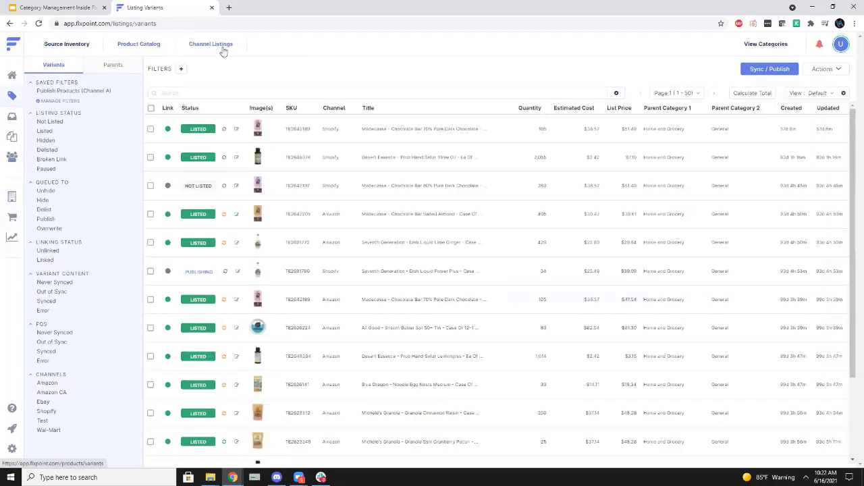
pyautogui.click(144, 45)
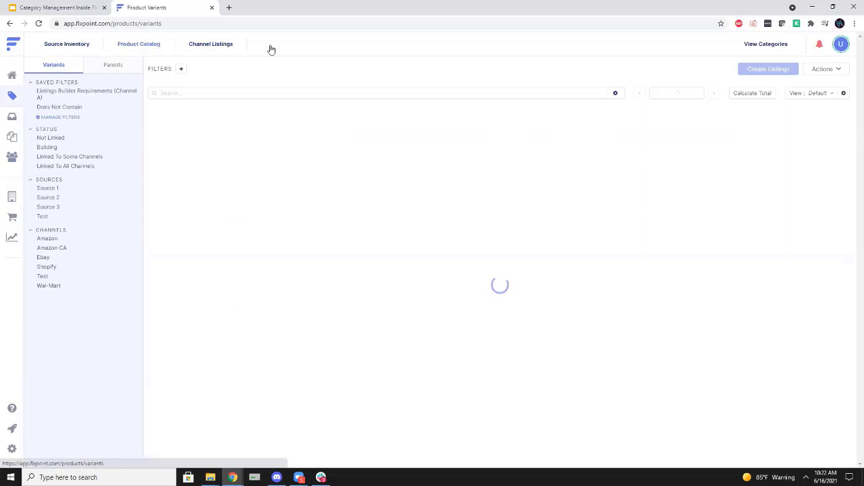
pyautogui.click(70, 119)
pyautogui.click(198, 93)
pyautogui.doubleClick(315, 91)
pyautogui.hotkey('ctrl', 'a')
pyautogui.write('Walmar')
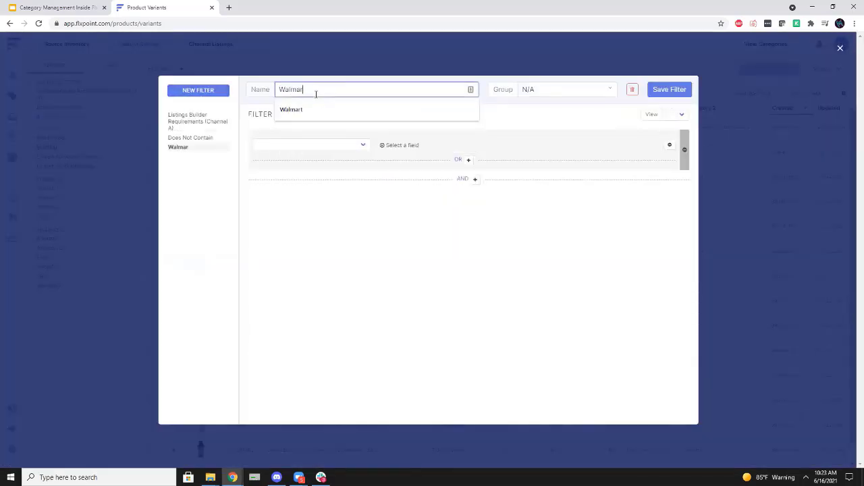
pyautogui.write('t POroduct Filt')
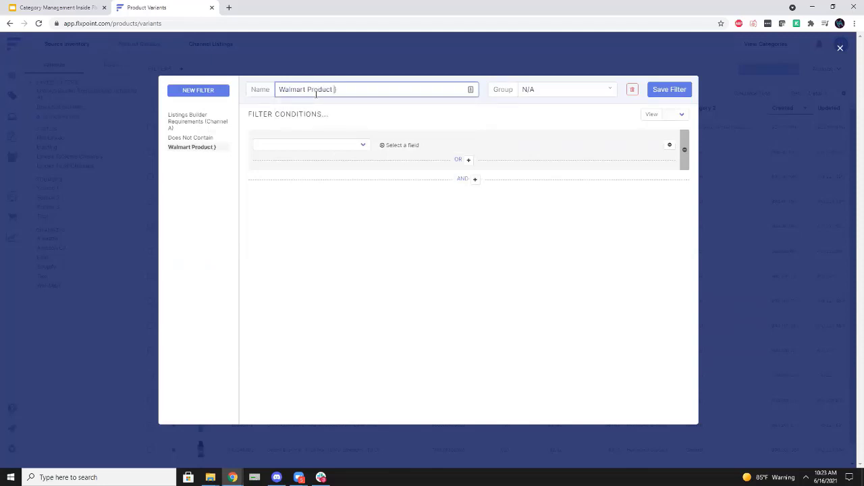
pyautogui.write('er')
pyautogui.press('Tab')
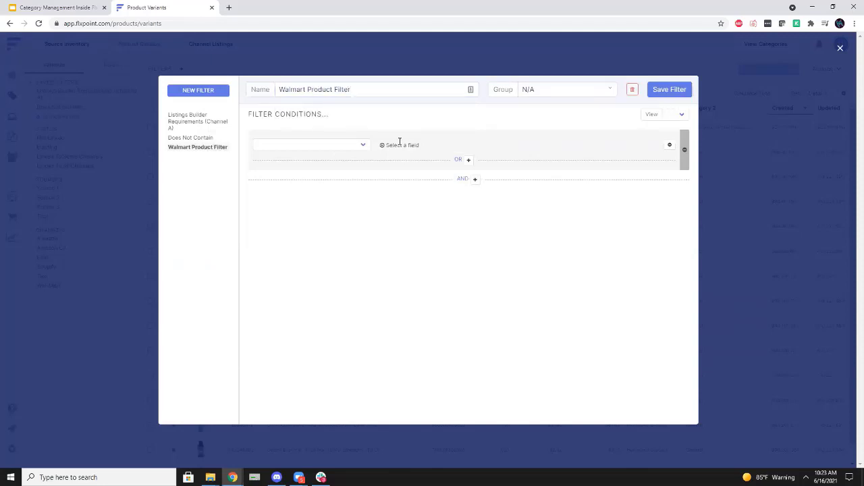
# Choose the variant's Estimated Cost as the field for the new filter's first condition
pyautogui.click(357, 148)
pyautogui.press('c')
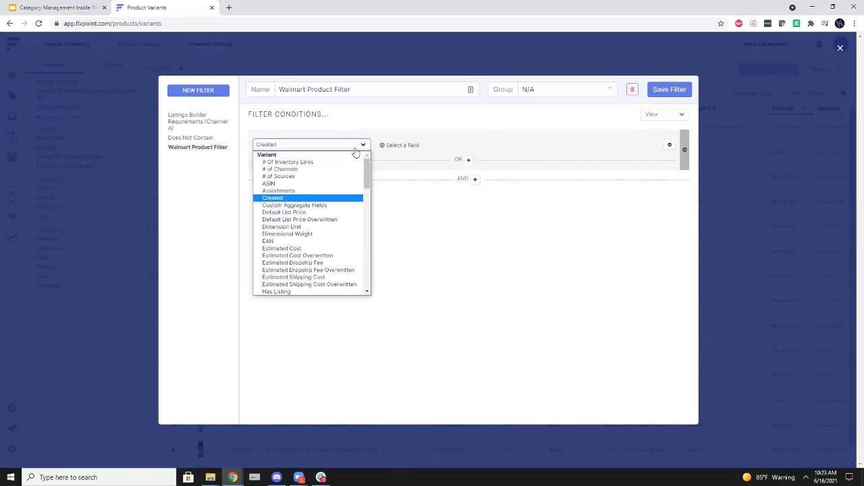
pyautogui.moveTo(367, 168); pyautogui.dragTo(363, 203)
pyautogui.press('e')
pyautogui.press('Return')
# Set the Estimated Cost condition to Less Than 5000 and save the filter
pyautogui.click(476, 147)
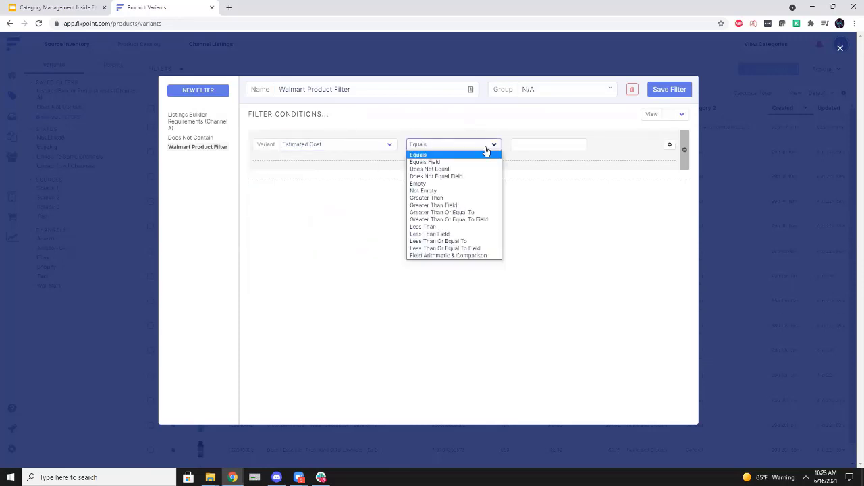
pyautogui.click(453, 198)
pyautogui.click(544, 150)
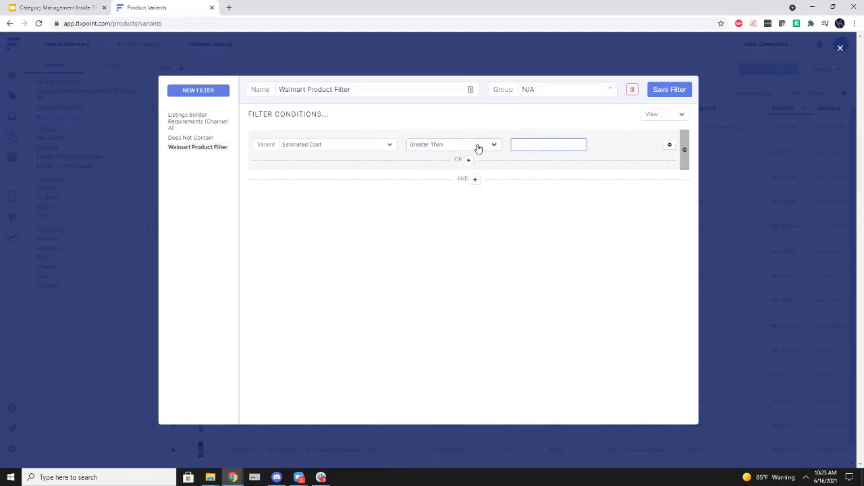
pyautogui.click(453, 143)
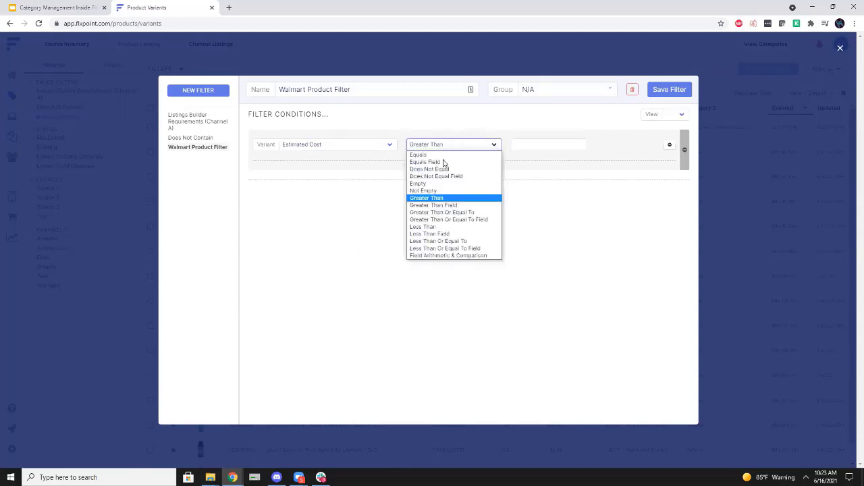
pyautogui.click(463, 227)
pyautogui.click(568, 147)
pyautogui.write('5000')
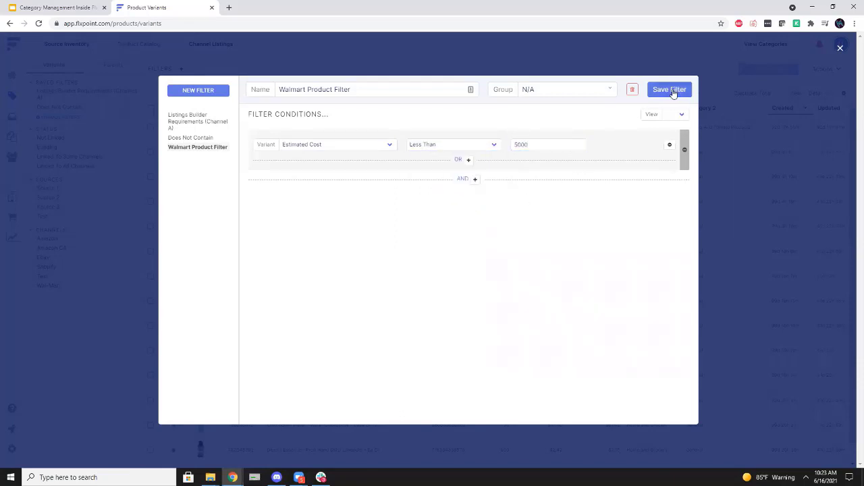
pyautogui.click(671, 91)
# Add an empty second condition group, close the filter manager without saving it, and apply Walmart Product Filter to the catalog variants
pyautogui.click(475, 179)
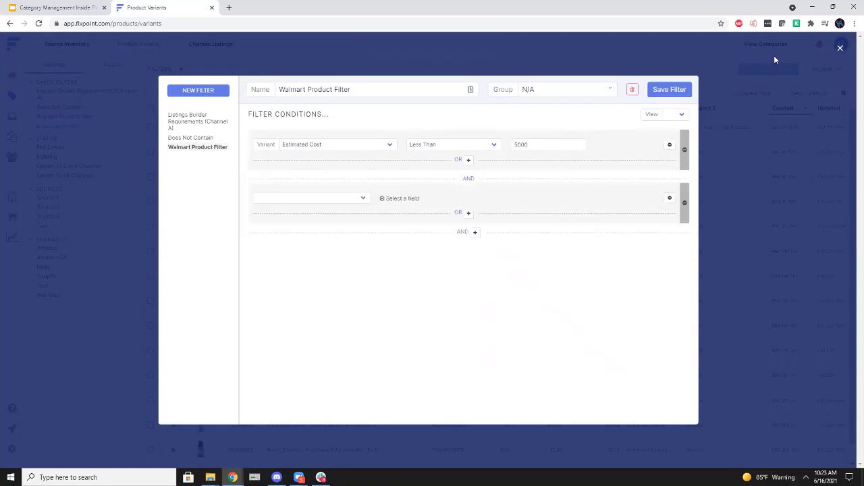
pyautogui.click(840, 48)
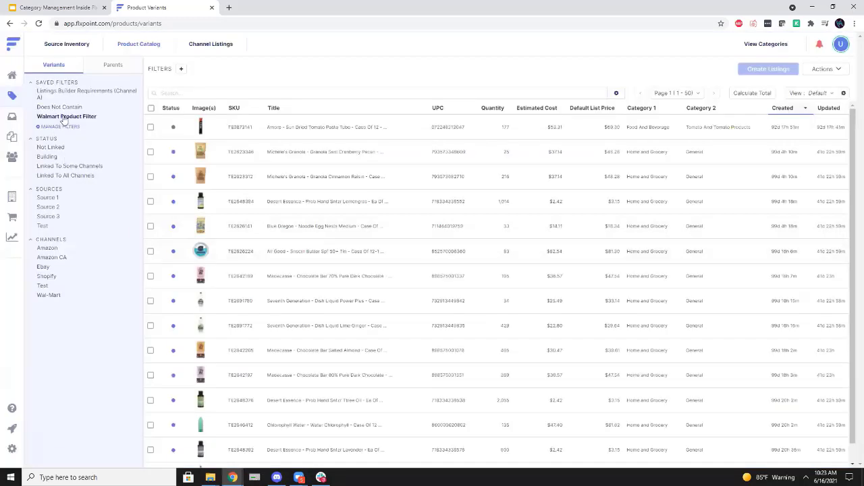
pyautogui.click(63, 118)
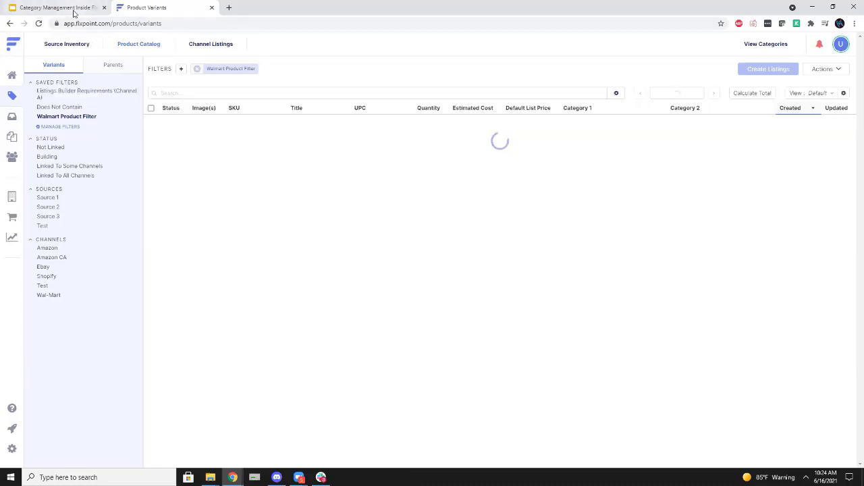
# Switch back to the Google Slides presentation and open slide 11, "How to utilize a Mapping Set"
pyautogui.click(74, 13)
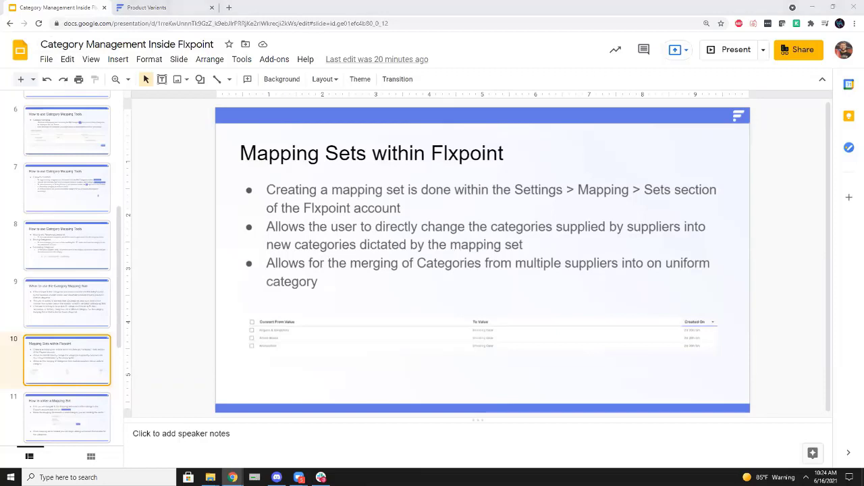
pyautogui.click(72, 407)
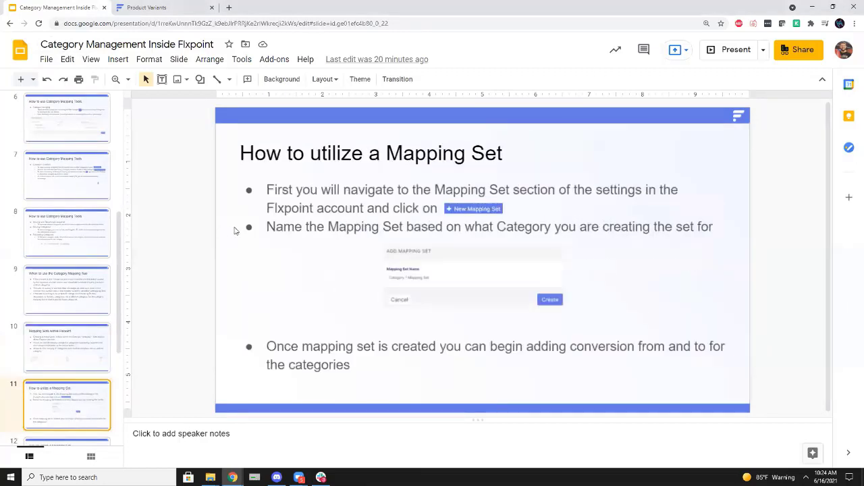
# Present the slideshow from the "How to utilize a Mapping Set" slide and advance to "When to Utilize a Mapping Set"
pyautogui.scroll(-3, 63, 349)
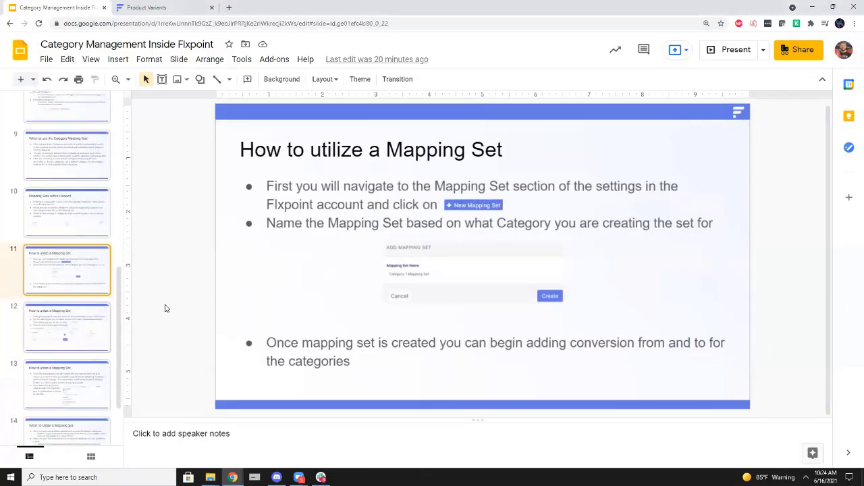
pyautogui.click(738, 56)
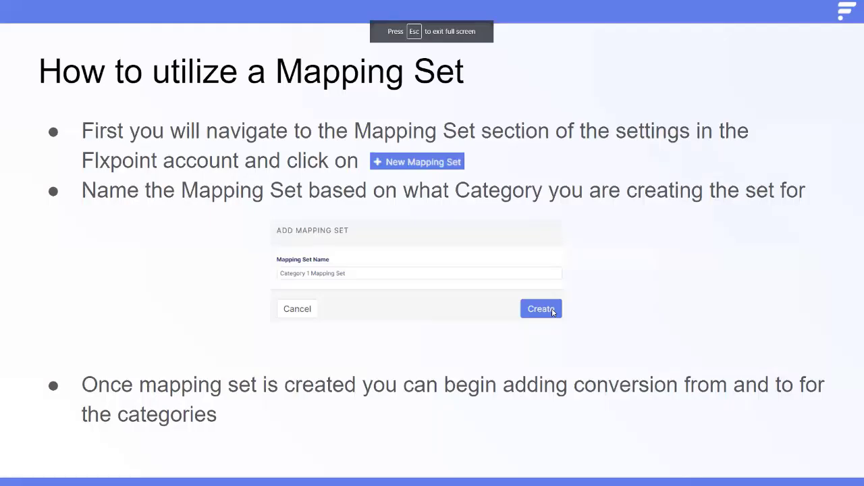
pyautogui.click(554, 311)
pyautogui.click(509, 211)
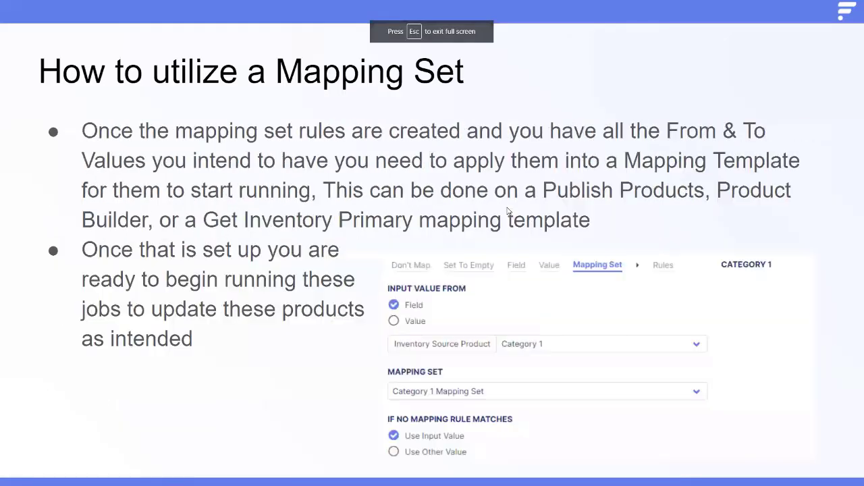
pyautogui.click(509, 212)
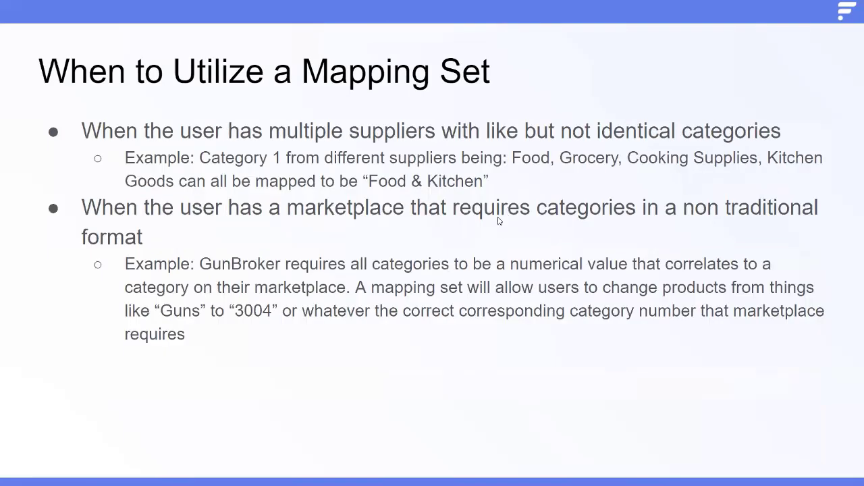
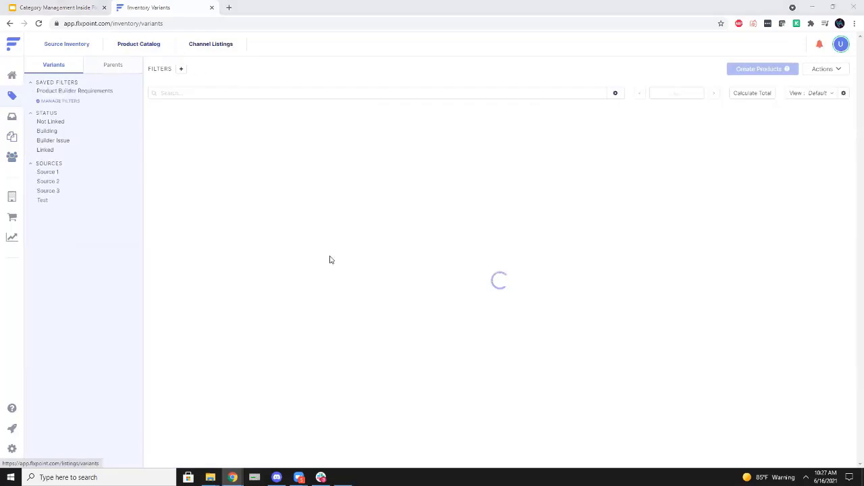
# Filter the source inventory variants to those whose parent Category 1 is an Exact Match for General
pyautogui.click(182, 70)
pyautogui.click(197, 90)
pyautogui.click(215, 95)
pyautogui.click(424, 89)
pyautogui.write('General')
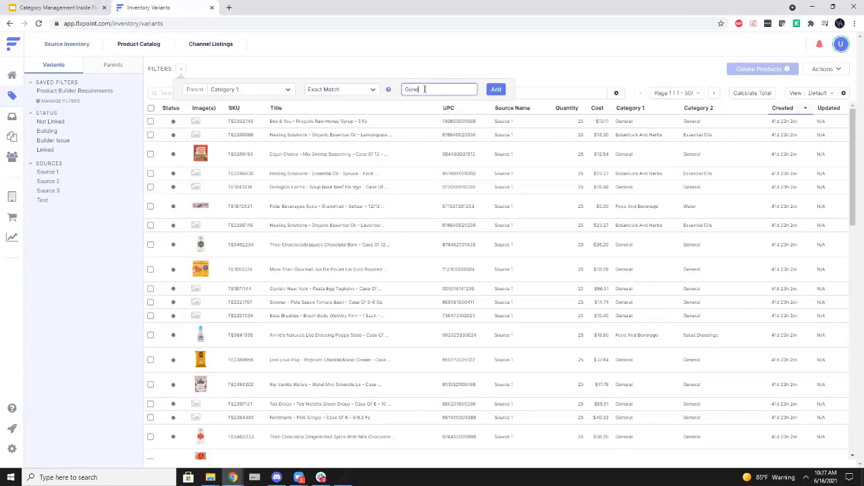
pyautogui.press('Return')
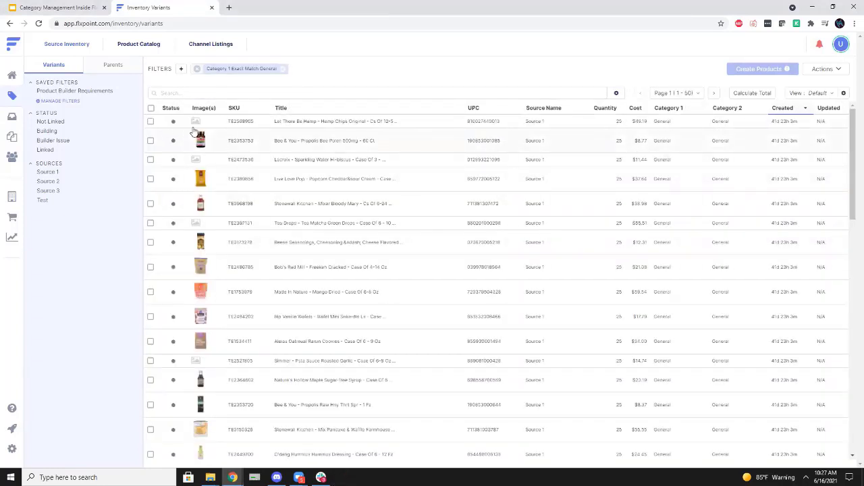
# Select all the filtered inventory variants on the page and open the export settings for them
pyautogui.click(151, 108)
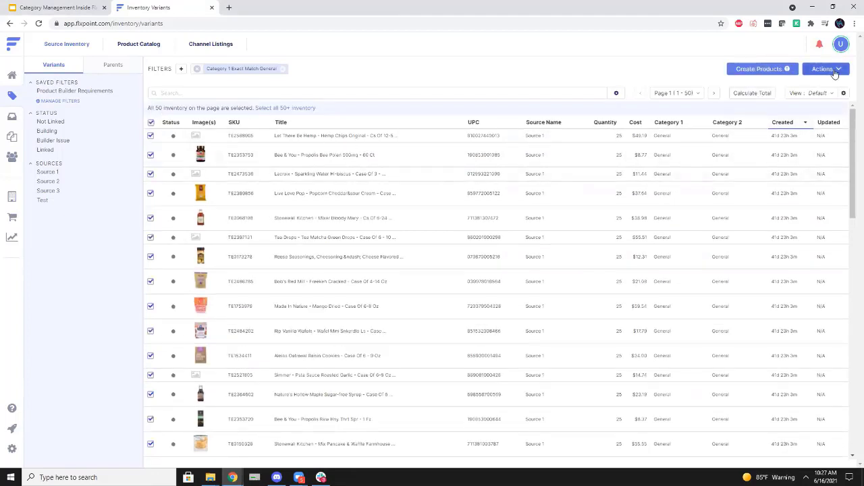
pyautogui.click(834, 69)
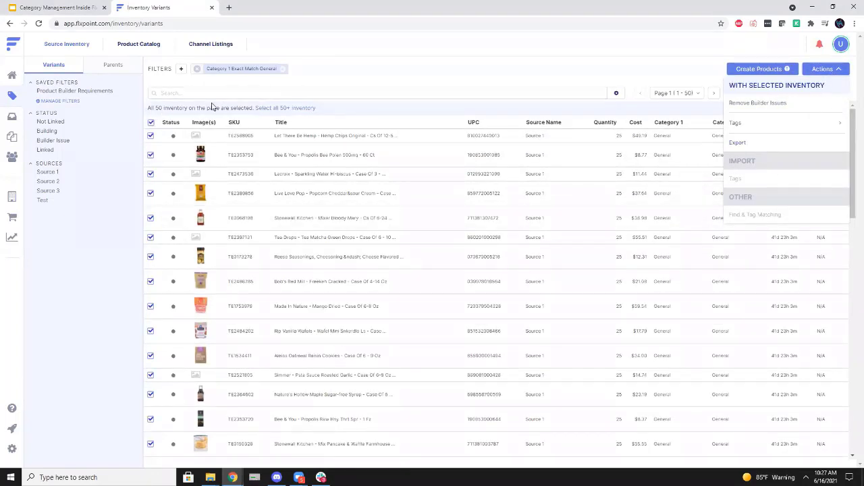
pyautogui.click(285, 114)
pyautogui.click(818, 73)
pyautogui.click(737, 143)
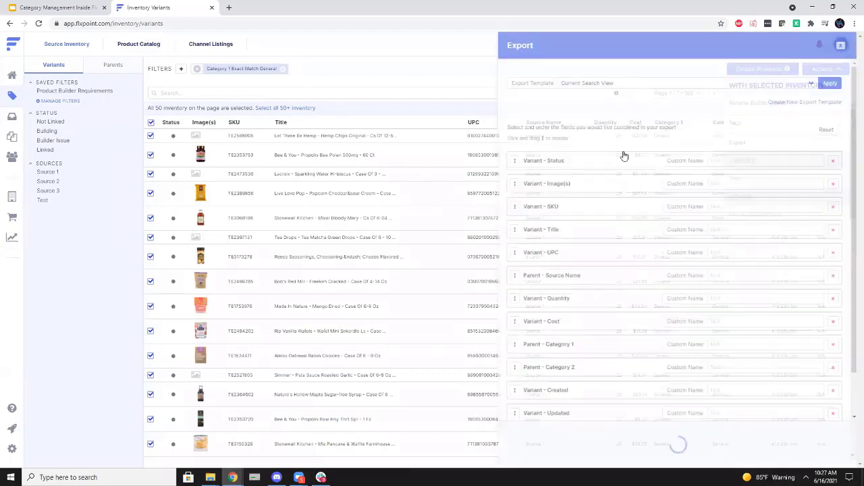
# Remove Status, Image(s), UPC, Source Name, Quantity, Cost, Created and Updated from the export fields
pyautogui.click(831, 161)
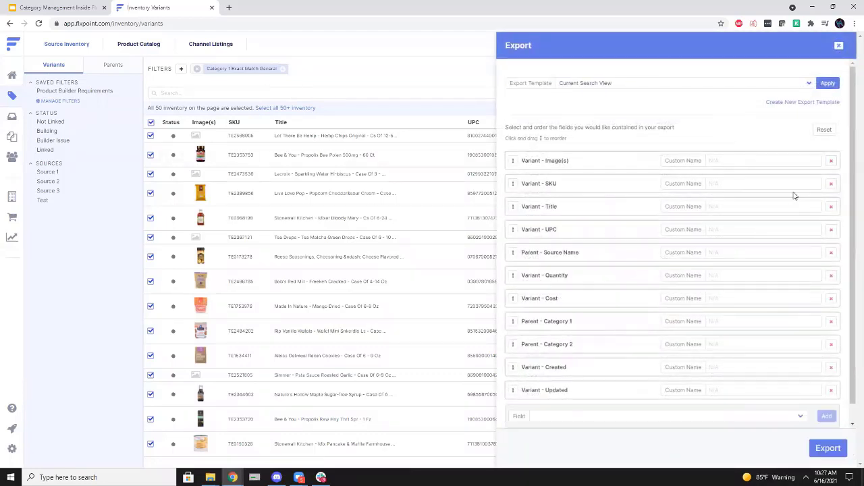
pyautogui.click(831, 160)
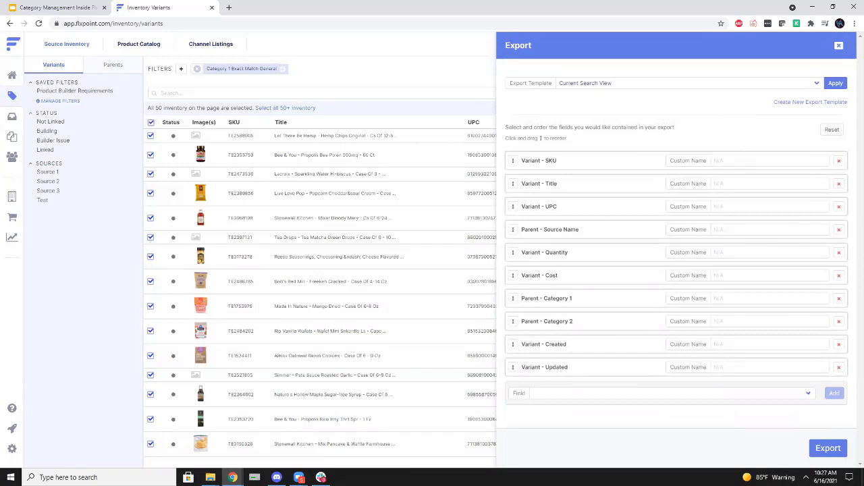
pyautogui.click(839, 206)
pyautogui.click(839, 206)
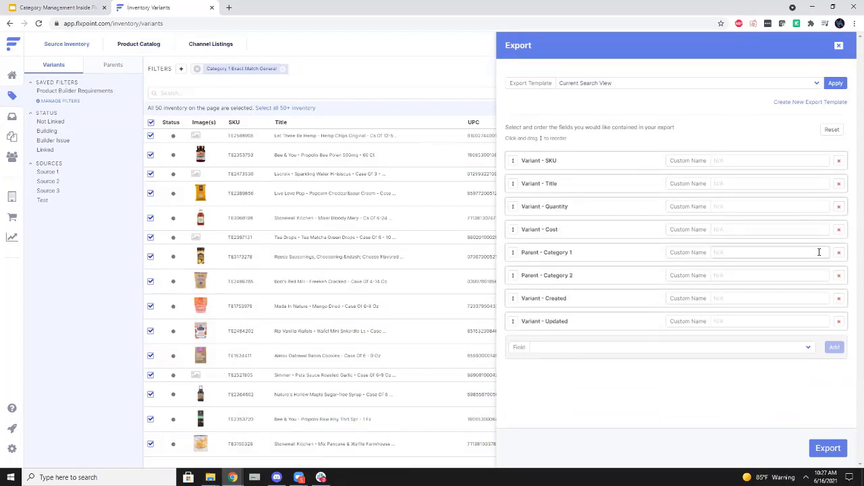
pyautogui.click(839, 206)
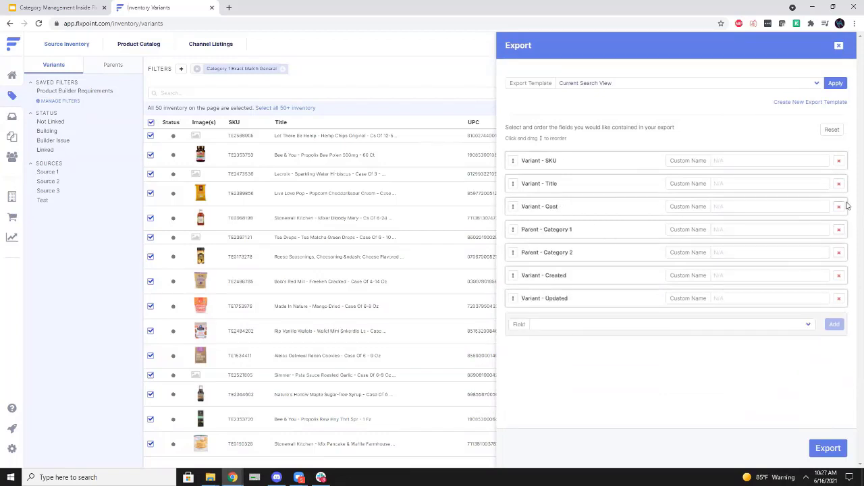
pyautogui.click(839, 207)
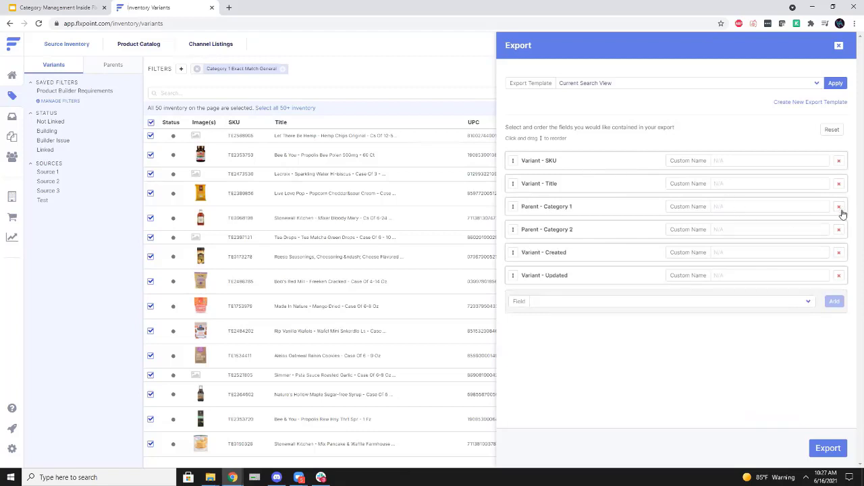
pyautogui.click(839, 253)
pyautogui.click(839, 253)
# Add the parent's Category 3 to the export fields
pyautogui.click(603, 257)
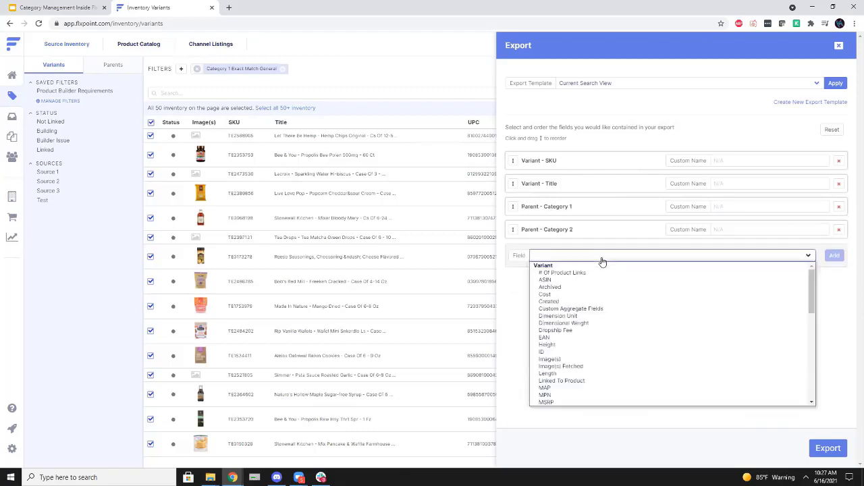
pyautogui.scroll(-10, 594, 333)
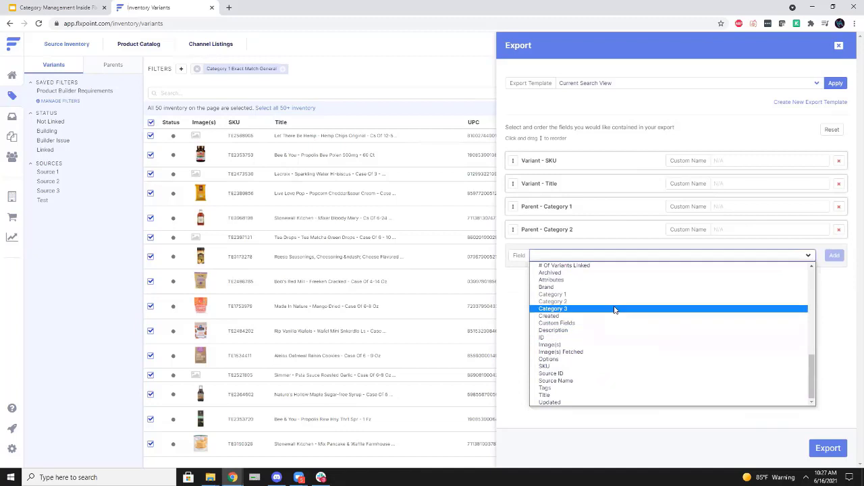
pyautogui.click(614, 310)
pyautogui.click(834, 255)
# Add the parent's SKU to the export fields and move it to the start of the field order
pyautogui.click(692, 278)
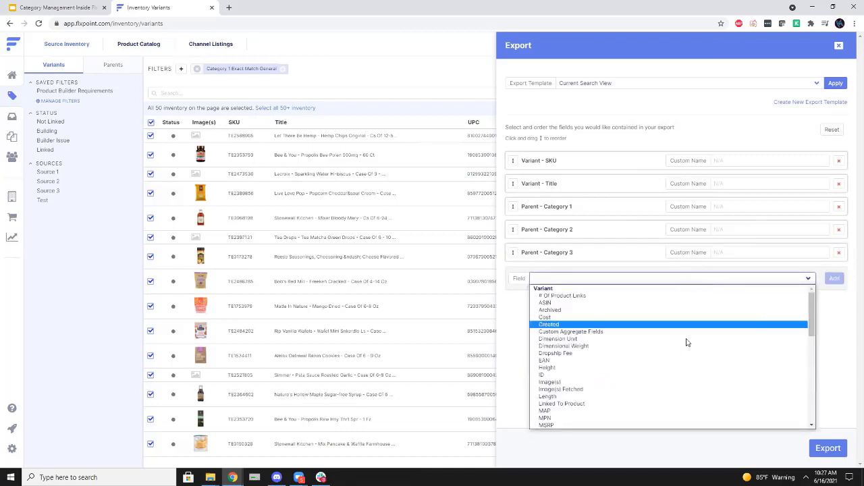
pyautogui.click(666, 396)
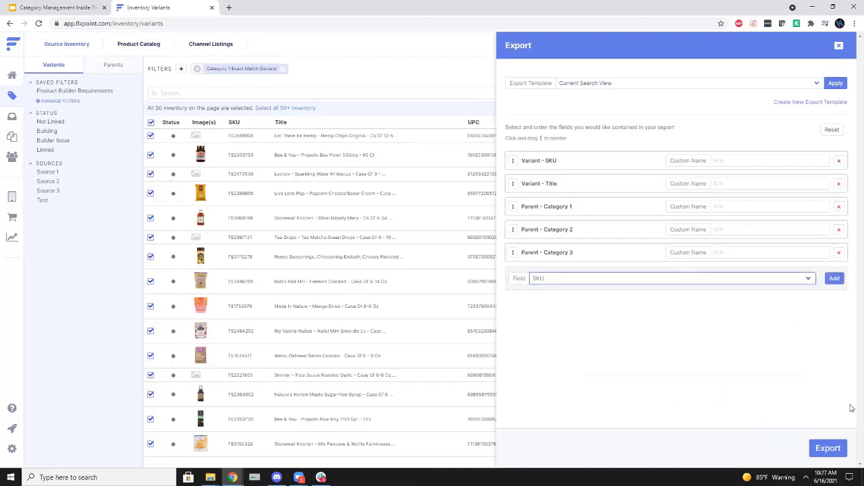
pyautogui.click(834, 278)
pyautogui.moveTo(515, 278); pyautogui.dragTo(512, 162)
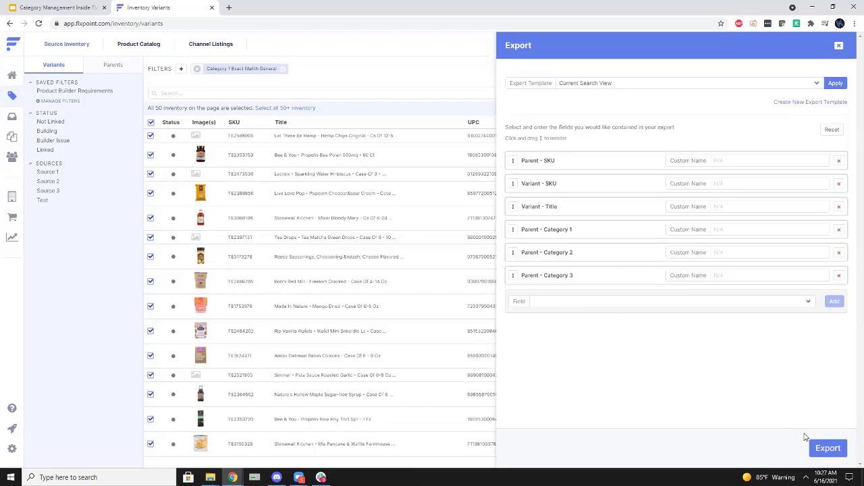
# Export the inventory, open the file maximized in Excel, and widen the Parent SKU, SKU and Title columns
pyautogui.click(103, 92)
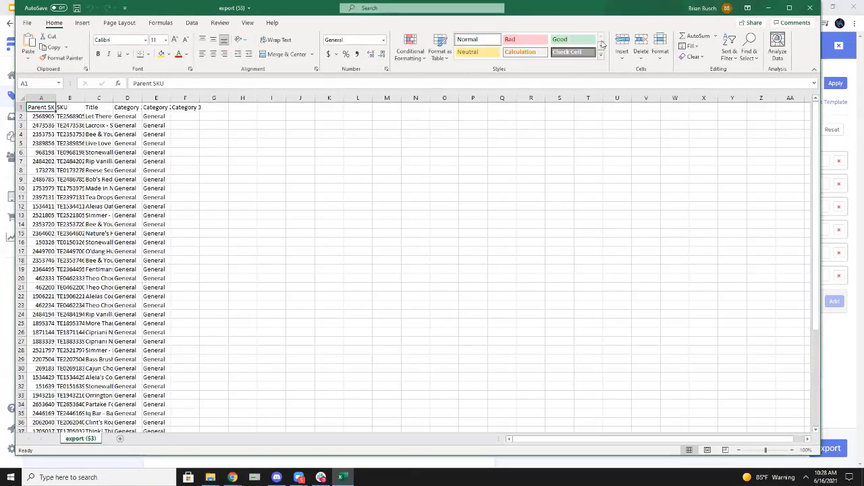
pyautogui.click(789, 7)
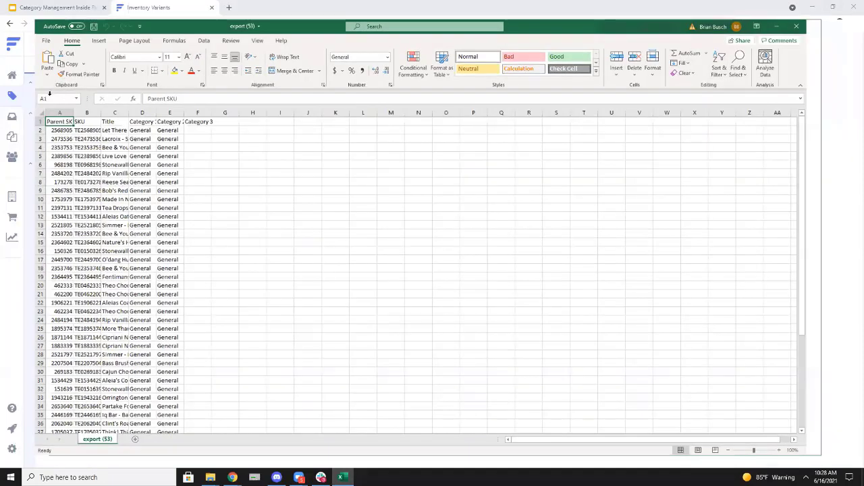
pyautogui.moveTo(39, 97); pyautogui.dragTo(320, 100)
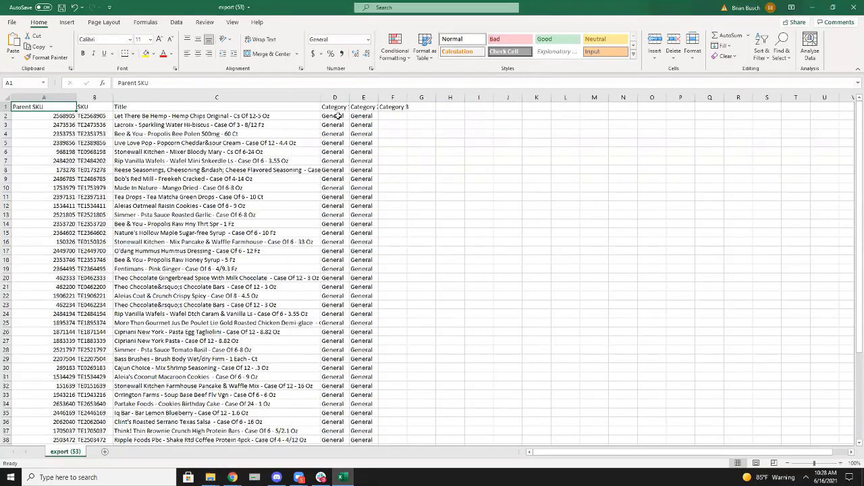
# Categorize the Let There Be Hemp chips in row 2 as Food, Snacks and Chips across Category 1 to 3
pyautogui.click(335, 116)
pyautogui.write('Food')
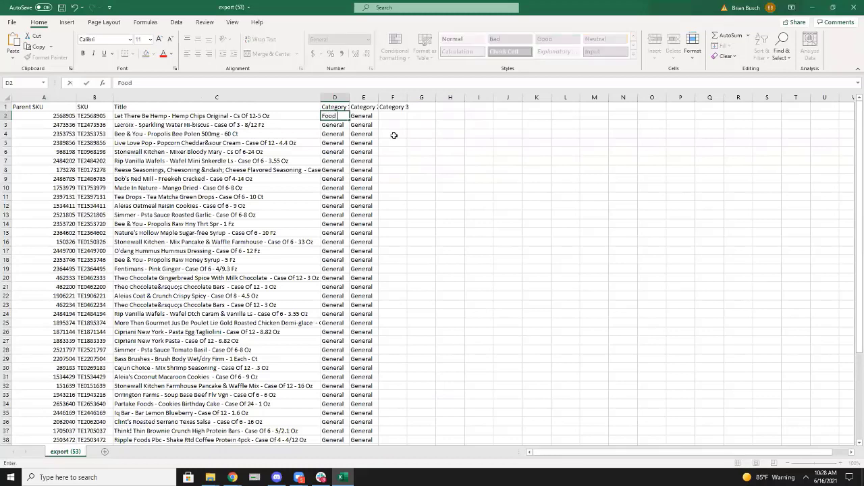
pyautogui.press('Tab')
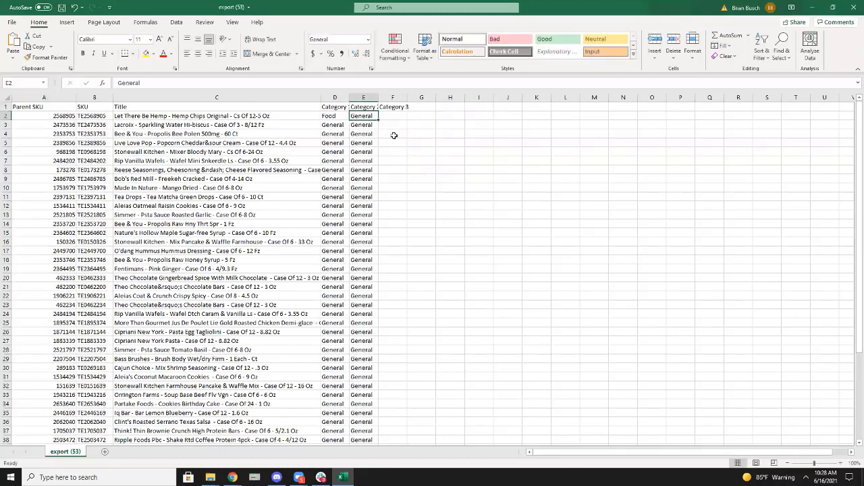
pyautogui.write('Snacks')
pyautogui.press('Tab')
pyautogui.write('Chips')
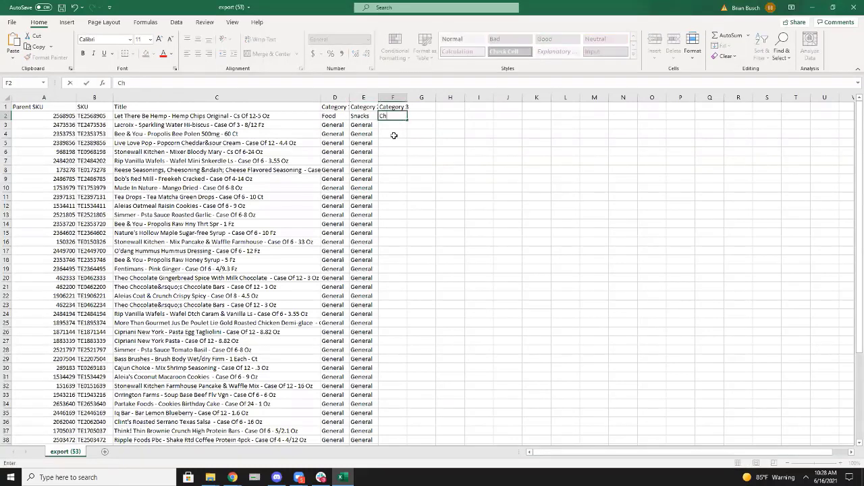
pyautogui.press('Tab')
# Widen the Category 1 and Category 2 columns so their headers show in full
pyautogui.click(394, 142)
pyautogui.moveTo(349, 98); pyautogui.dragTo(463, 98)
pyautogui.click(452, 188)
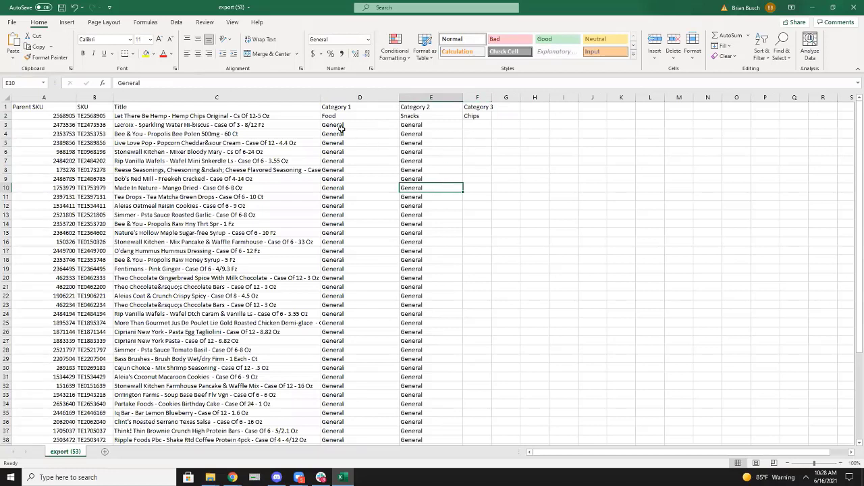
# Categorize the Lacroix sparkling water in row 3 as Bevarage, Flavored Waters and Sparkling across Category 1 to 3
pyautogui.click(354, 127)
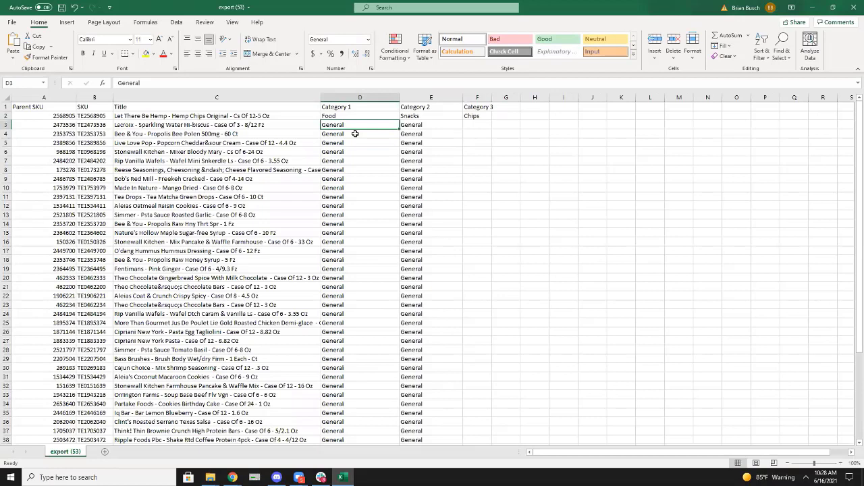
pyautogui.write('Bevarage')
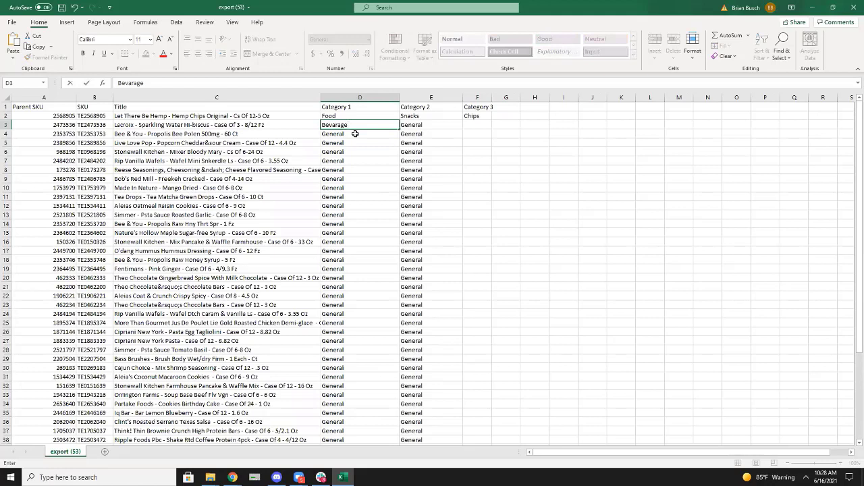
pyautogui.press('Tab')
pyautogui.write('Fla')
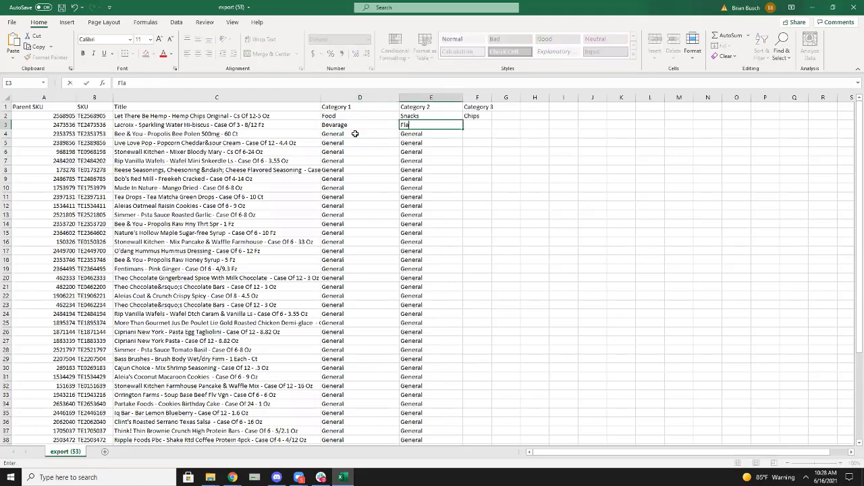
pyautogui.write('coar')
pyautogui.press('BackSpace')
pyautogui.press('BackSpace')
pyautogui.write('red Waters')
pyautogui.press('Tab')
pyautogui.write('Sparkling')
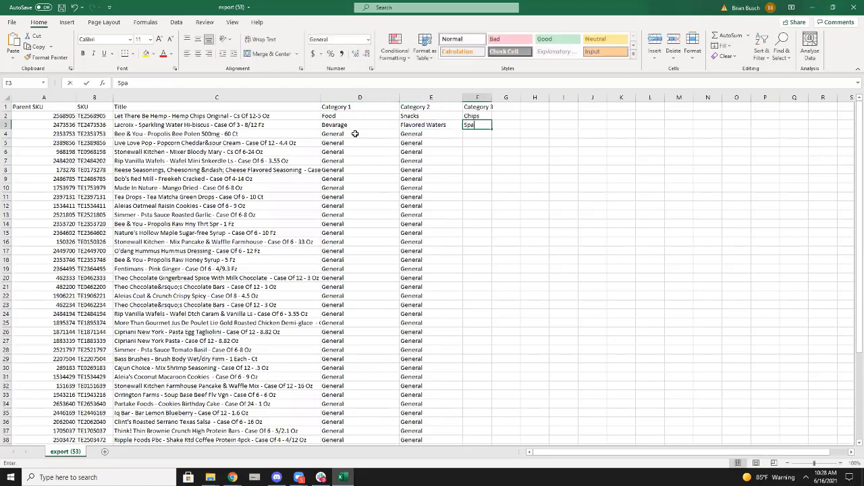
pyautogui.hotkey('ctrl', 'Return')
pyautogui.press('Tab')
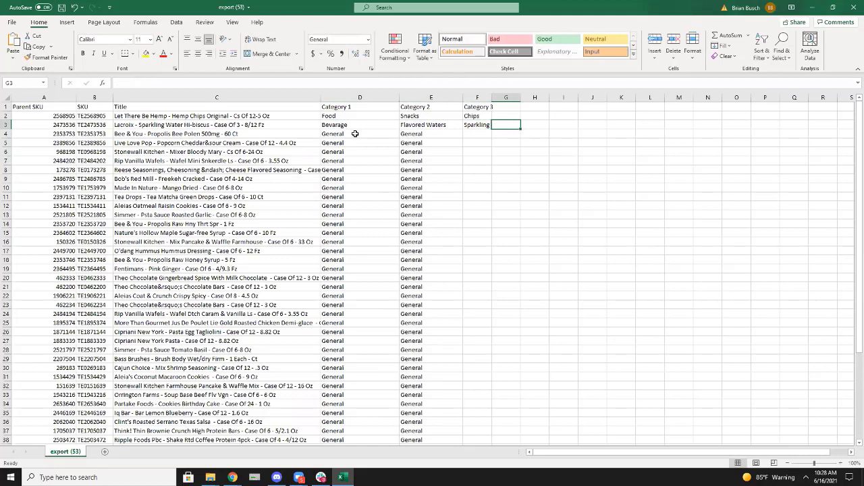
pyautogui.press('Left')
pyautogui.press('Left')
pyautogui.press('Left')
pyautogui.press('Left')
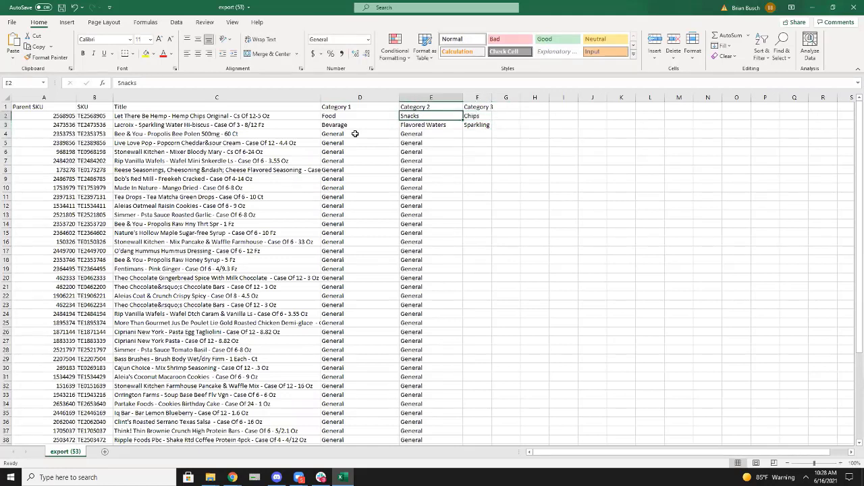
pyautogui.press('Right')
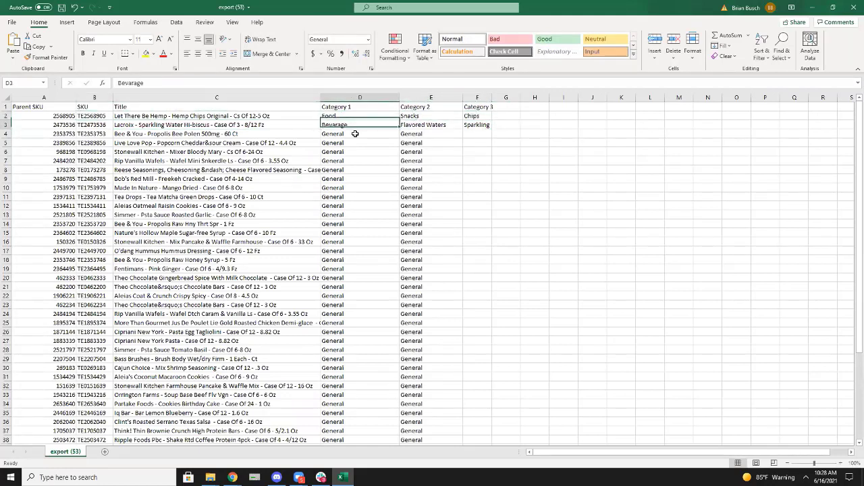
pyautogui.press('Left')
pyautogui.press('Up')
pyautogui.press('Right')
pyautogui.press('Down')
pyautogui.press('Left')
pyautogui.press('Down')
pyautogui.press('Right')
pyautogui.press('Left')
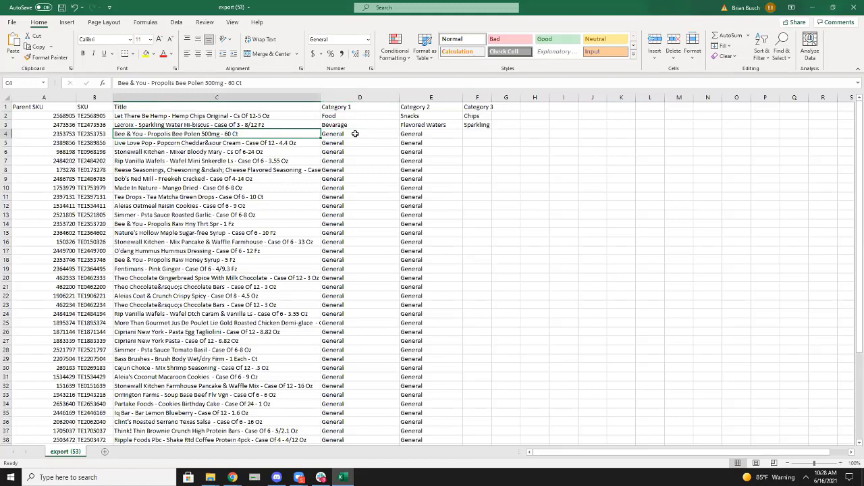
# Categorize the Live Love Pop popcorn in row 5 as Food, Snacks and Popcorn across Category 1 to 3
pyautogui.press('Right')
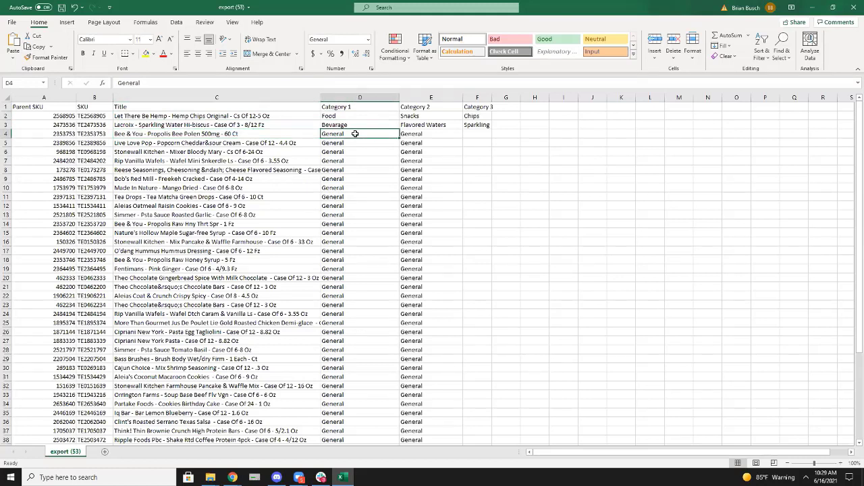
pyautogui.press('Down')
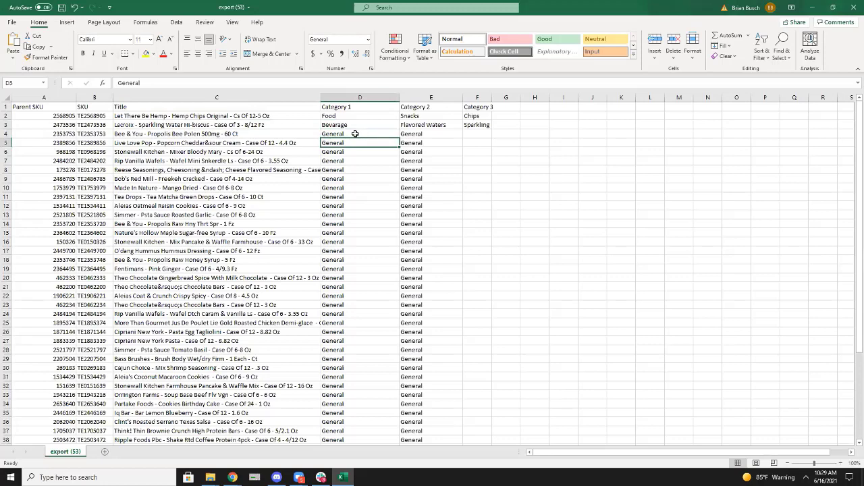
pyautogui.write('Food')
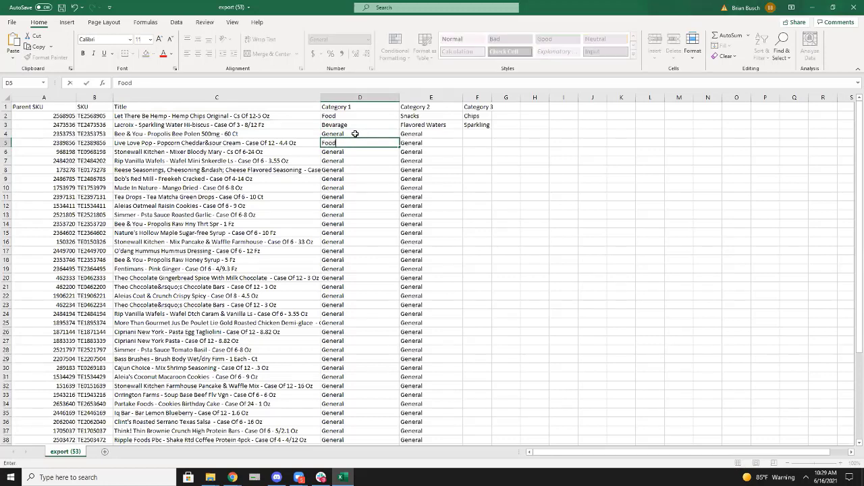
pyautogui.press('Tab')
pyautogui.write('Sn')
pyautogui.press('Tab')
pyautogui.write('Por')
pyautogui.write('corn')
pyautogui.press('Return')
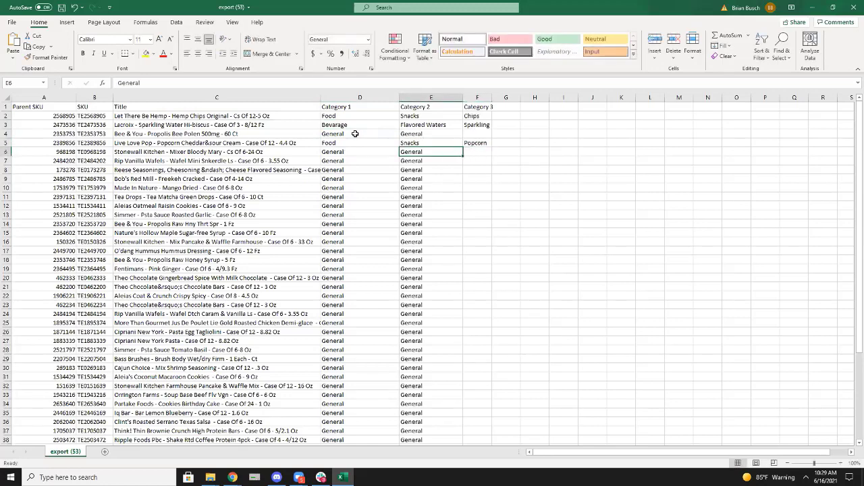
# Categorize the Stonewall Kitchen Bloody Mary mixer in row 6 as Bevarage in Category 1 and Cocktail Mix in Category 2
pyautogui.press('Left')
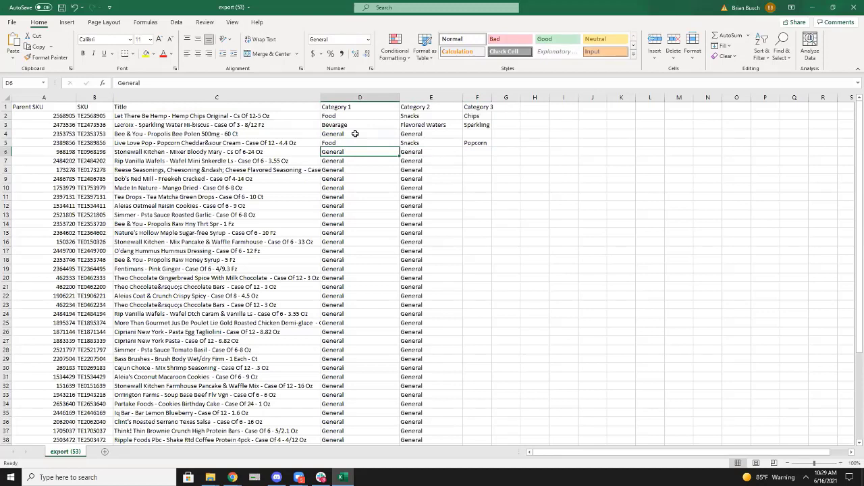
pyautogui.write('Bevarage')
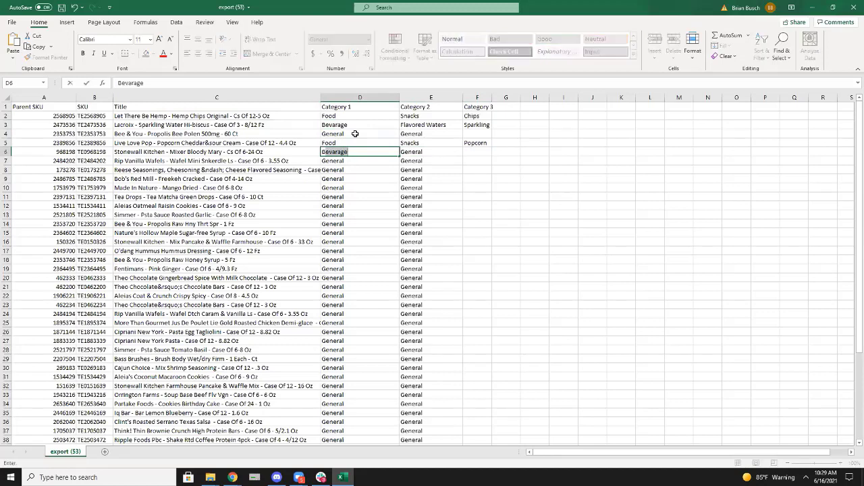
pyautogui.press('Tab')
pyautogui.write('Coc')
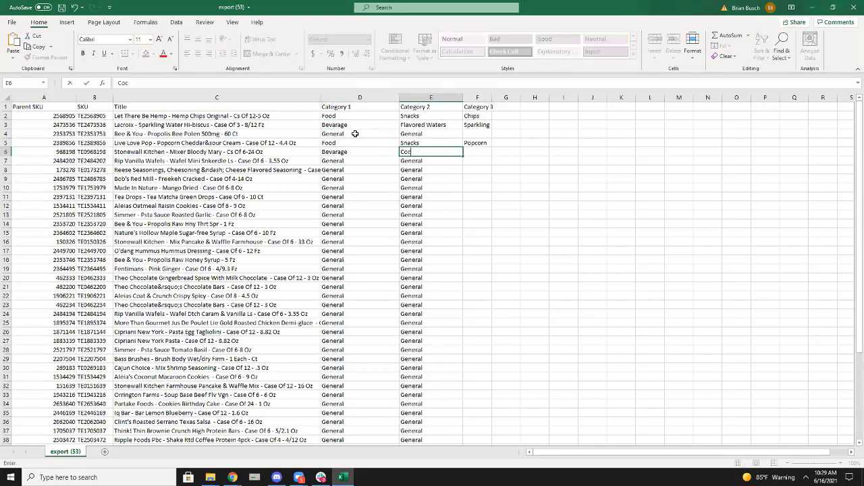
pyautogui.write('ktail Mix')
pyautogui.press('Tab')
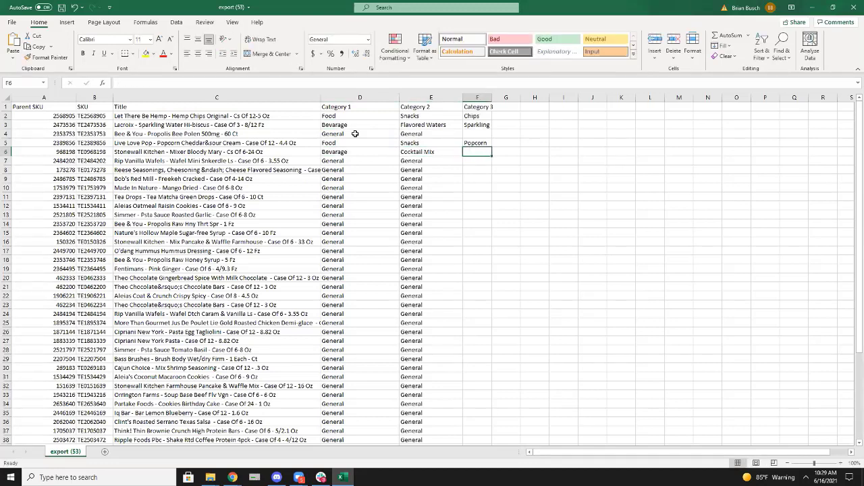
pyautogui.press('Left')
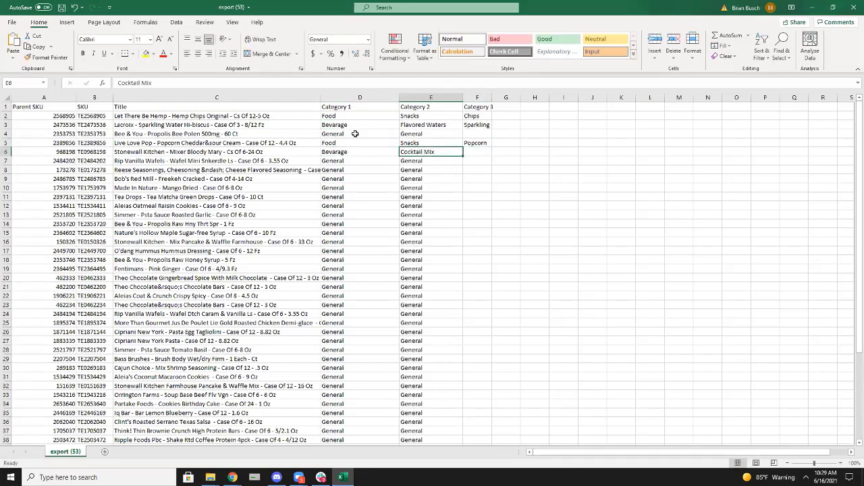
pyautogui.press('Down')
pyautogui.press('Left')
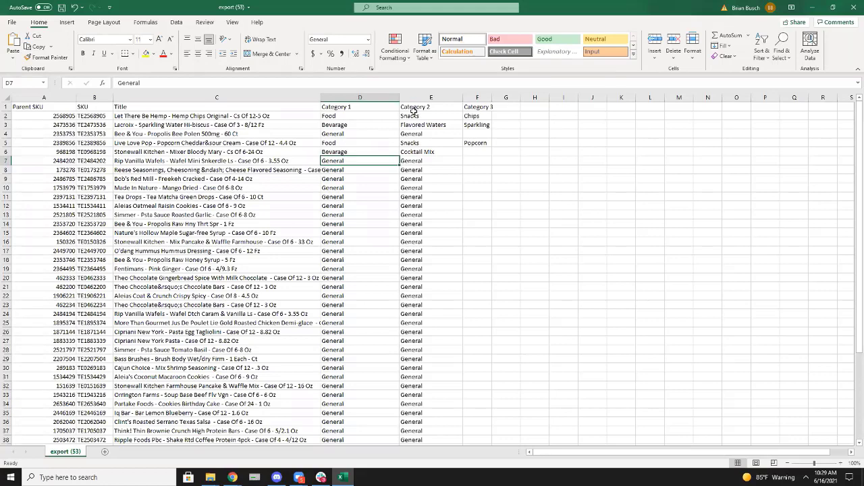
# Switch to Flxpoint and apply a new tag named Delete Categories to the selected inventory variants
pyautogui.scroll(-7, 386, 291)
pyautogui.scroll(1, 386, 292)
pyautogui.scroll(6, 386, 292)
pyautogui.click(813, 8)
pyautogui.click(839, 45)
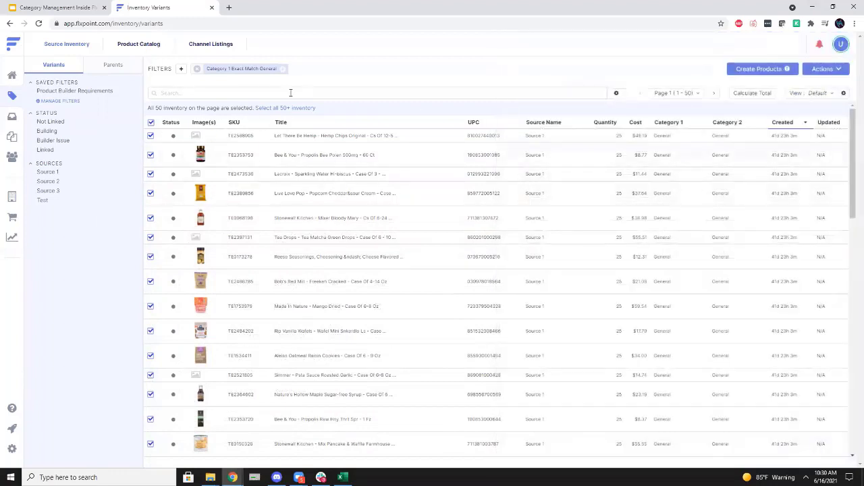
pyautogui.click(827, 70)
pyautogui.click(745, 123)
pyautogui.click(740, 142)
pyautogui.write('Delete Categories')
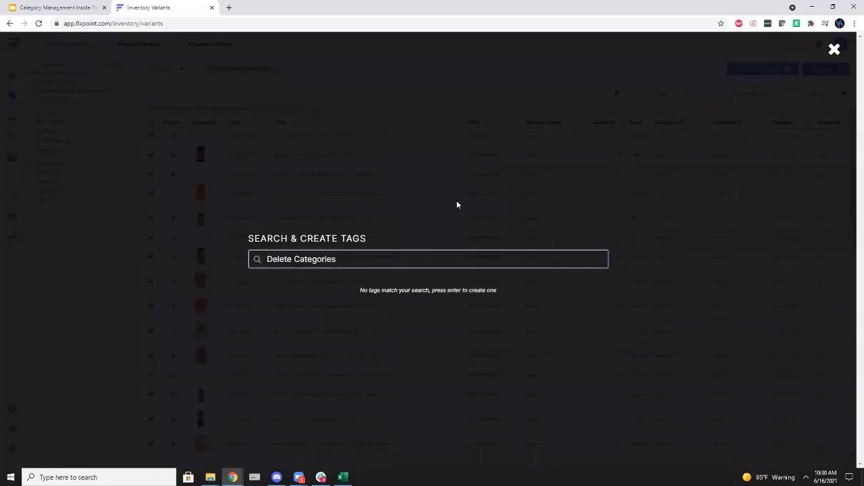
pyautogui.press('Return')
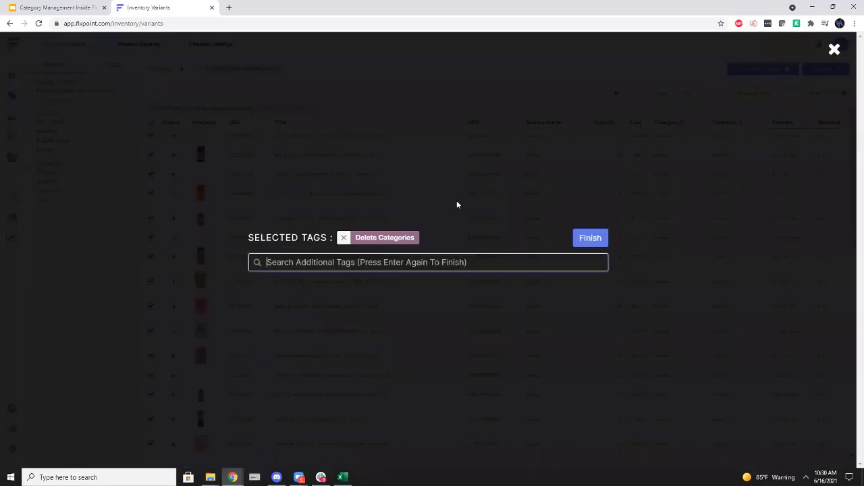
pyautogui.click(590, 239)
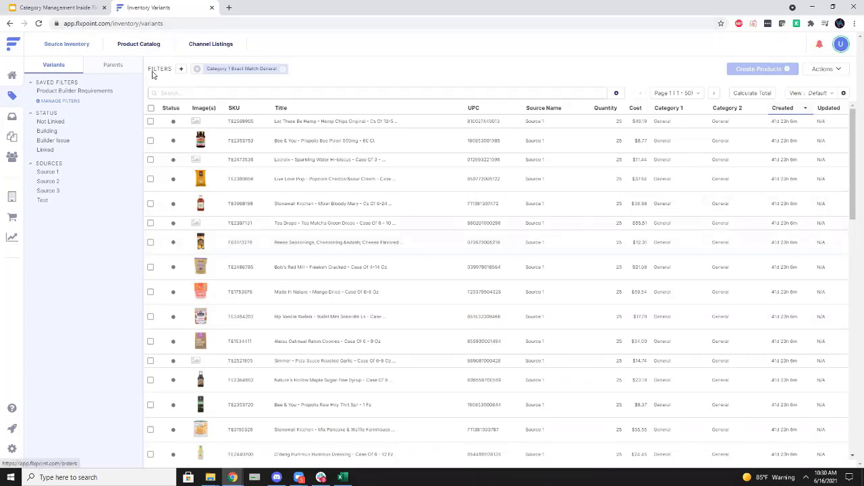
# Remove the Walmart Product Filter from the Product Catalog and open the product customizations import
pyautogui.click(823, 69)
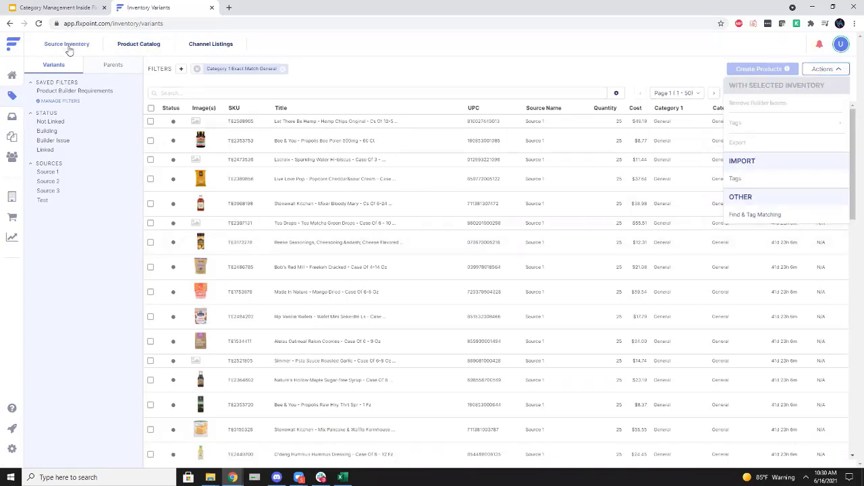
pyautogui.click(503, 45)
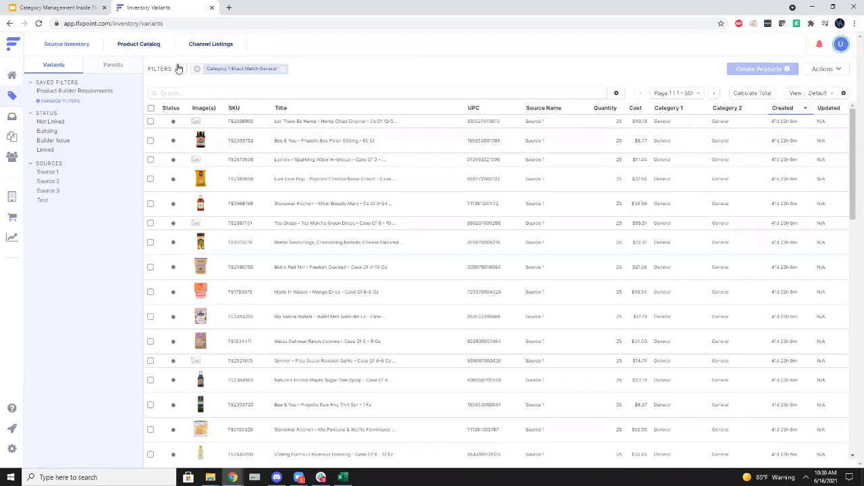
pyautogui.click(131, 49)
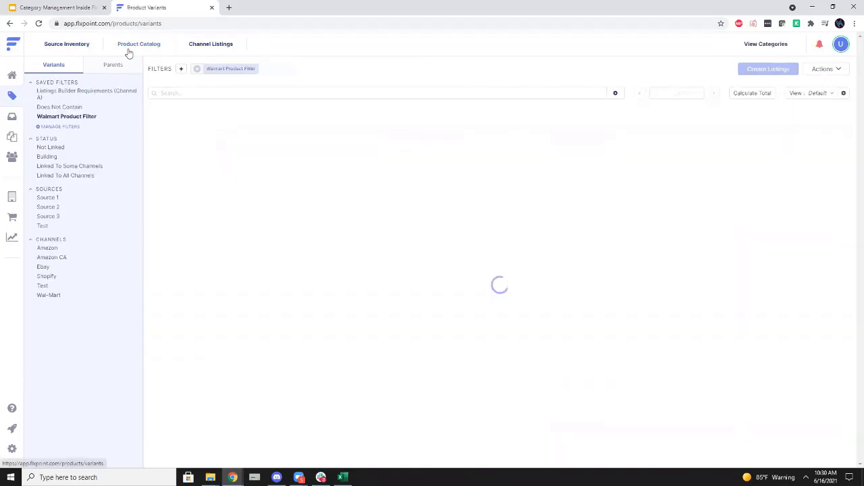
pyautogui.click(198, 69)
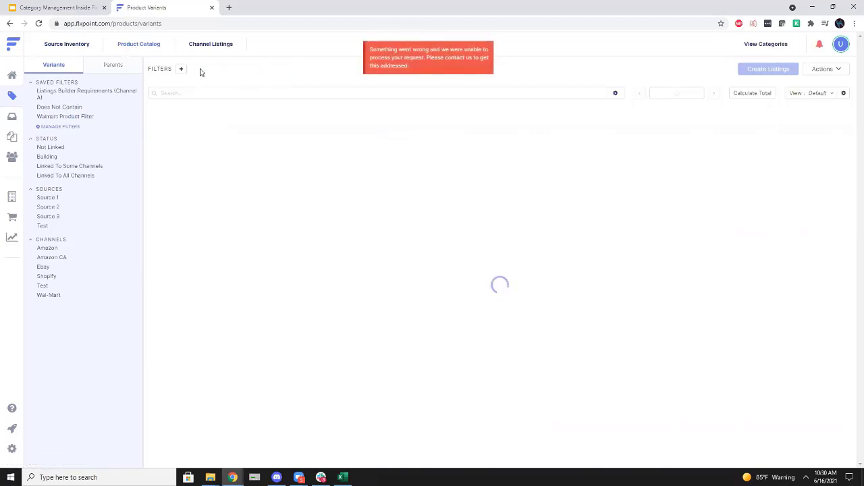
pyautogui.click(828, 72)
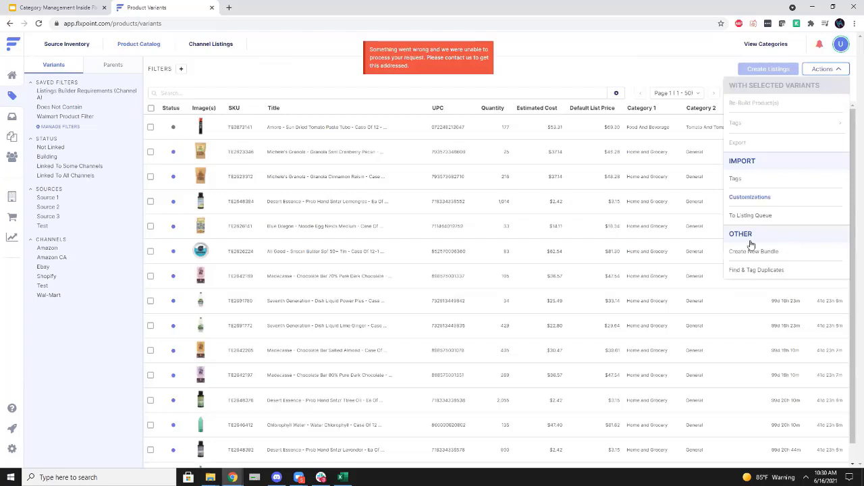
pyautogui.click(738, 197)
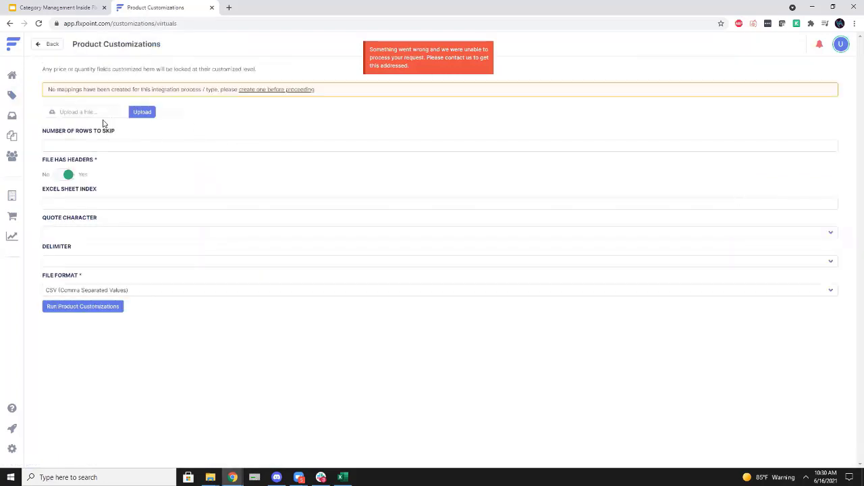
# Create a Product Bulk Customizations mapping template named Category Update
pyautogui.click(276, 91)
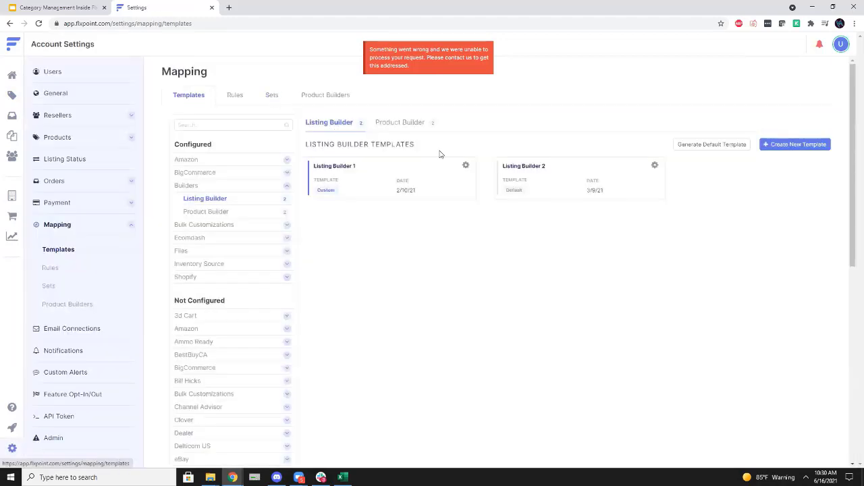
pyautogui.click(224, 225)
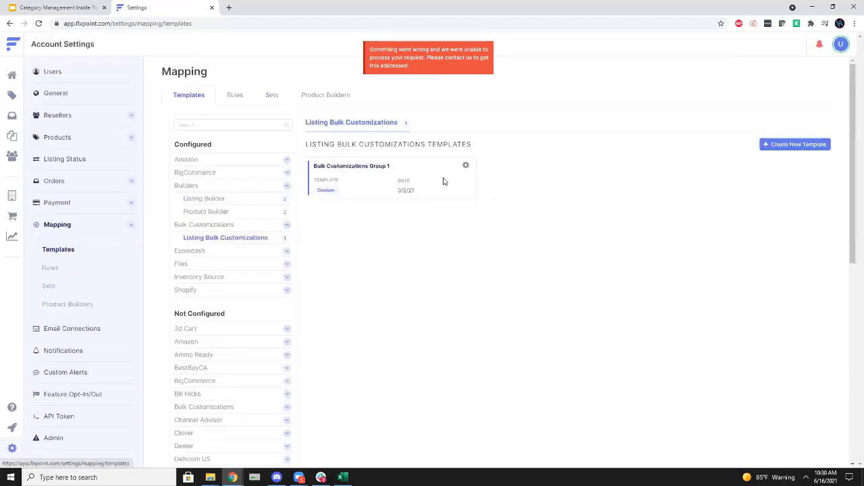
pyautogui.scroll(-3, 228, 263)
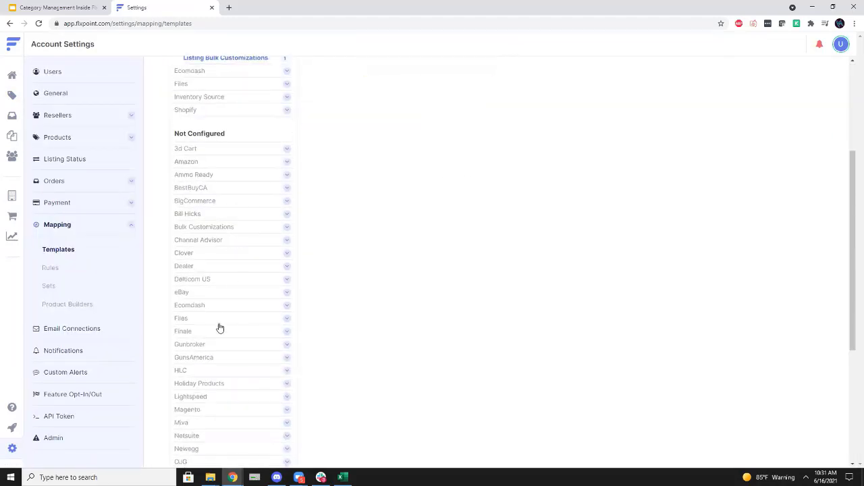
pyautogui.click(238, 227)
pyautogui.click(255, 241)
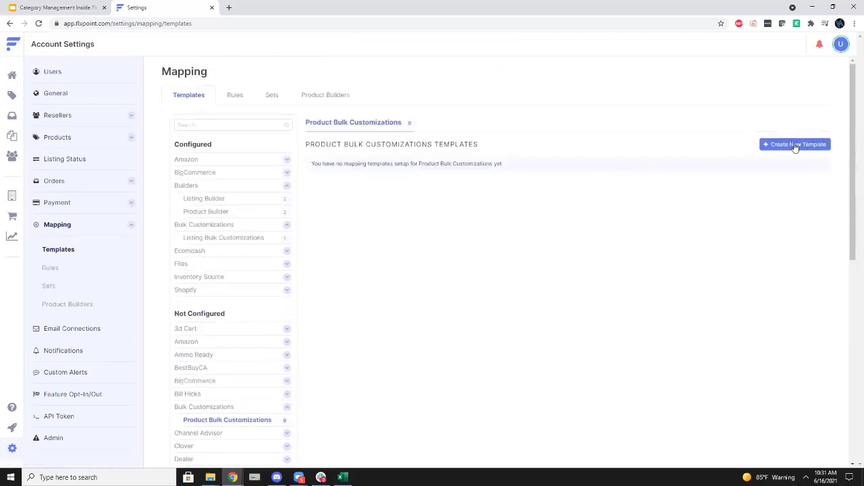
pyautogui.click(796, 144)
pyautogui.click(432, 251)
pyautogui.write('Category Update')
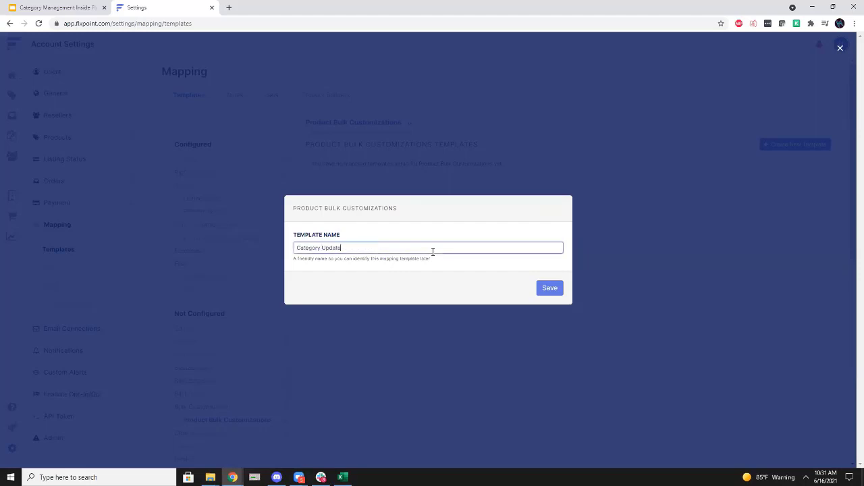
pyautogui.click(547, 289)
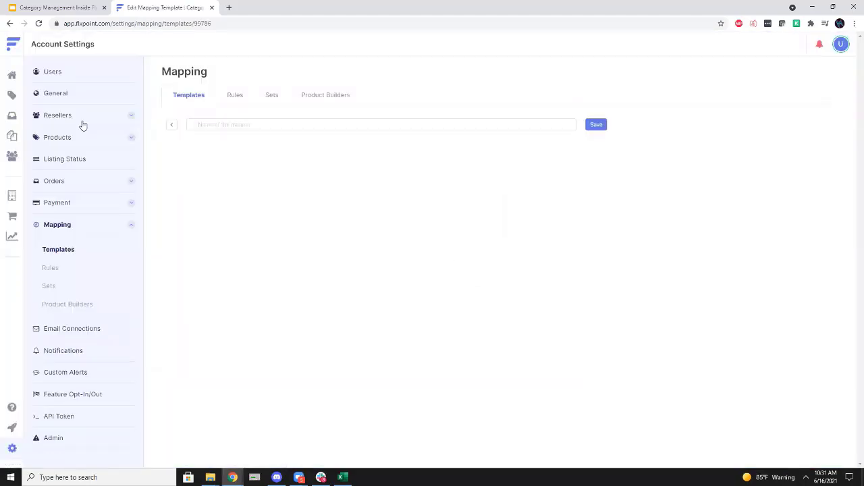
# Map the template's parent-level Parent SKU field to the Parent SKU column, using the header copied from the Excel export
pyautogui.scroll(-3, 303, 193)
pyautogui.scroll(1, 340, 248)
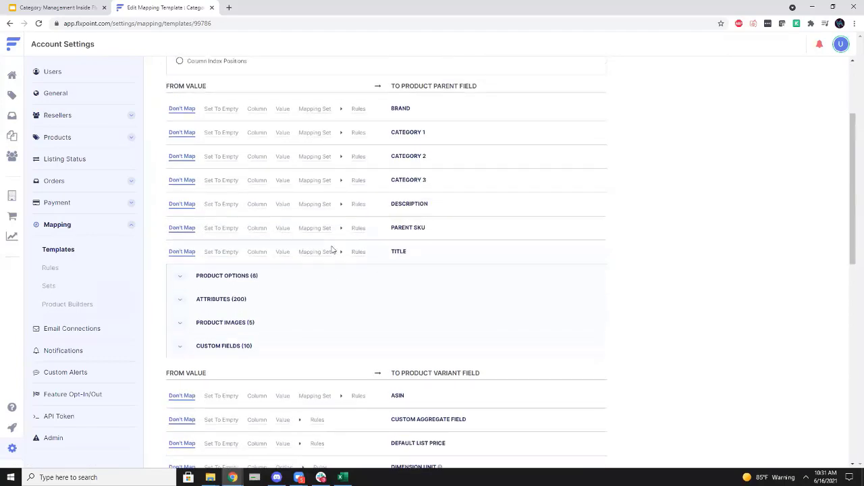
pyautogui.click(258, 229)
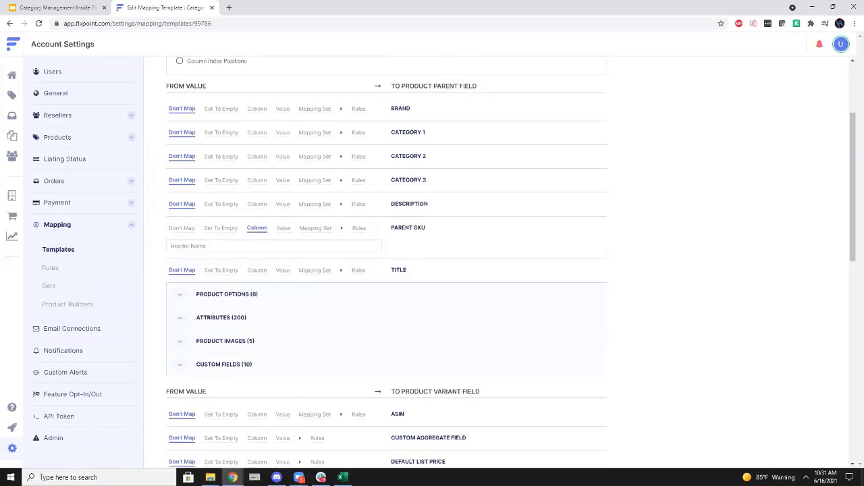
pyautogui.click(342, 478)
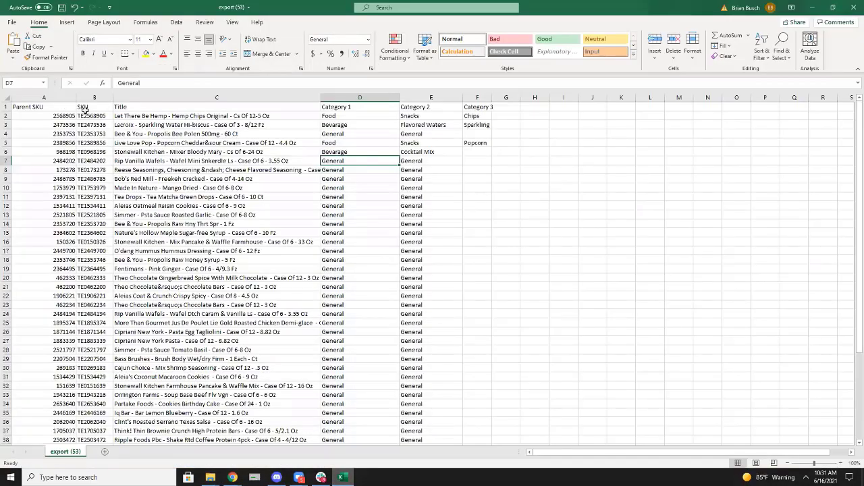
pyautogui.click(36, 108)
pyautogui.hotkey('ctrl', 'c')
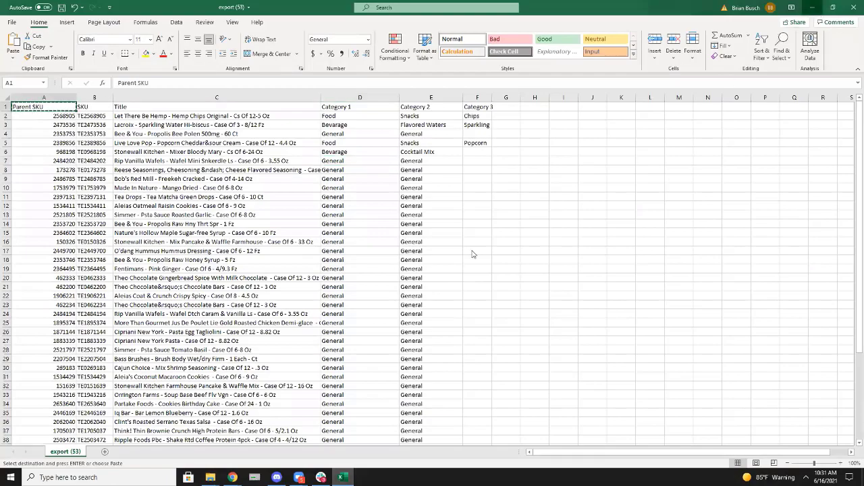
pyautogui.hotkey('alt', 'Tab')
pyautogui.click(265, 244)
pyautogui.hotkey('ctrl', 'v')
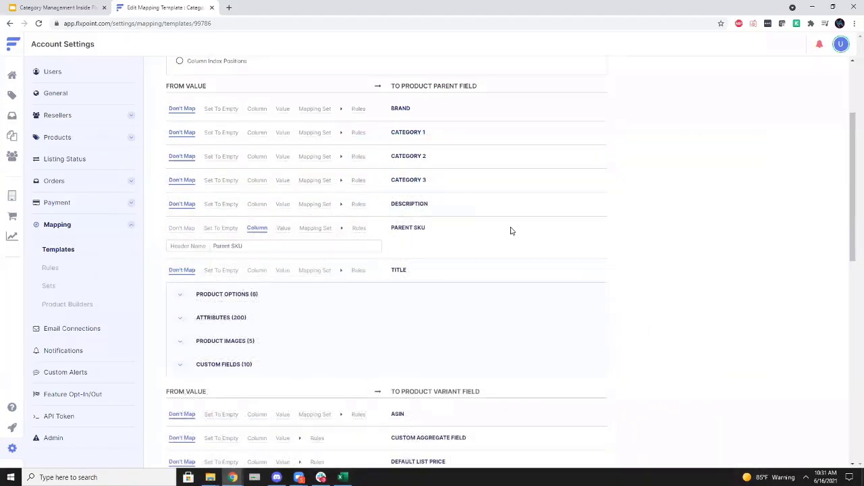
# Check the column headers in the Excel export and map the template's parent-level Category 1 field to the Category 1 column
pyautogui.hotkey('alt', 'Tab')
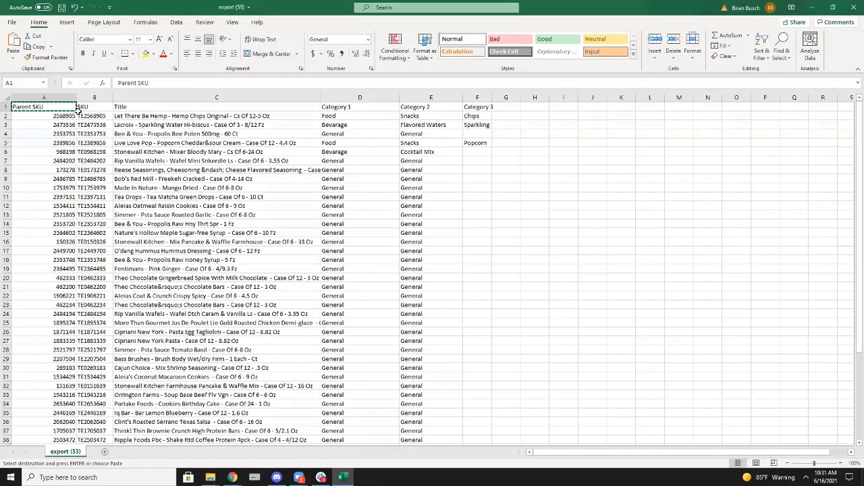
pyautogui.click(144, 109)
pyautogui.click(145, 115)
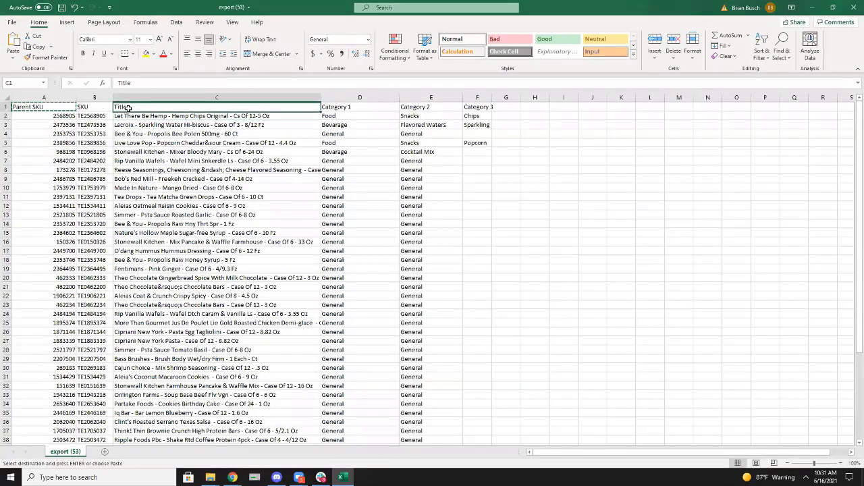
pyautogui.press('Down')
pyautogui.click(159, 107)
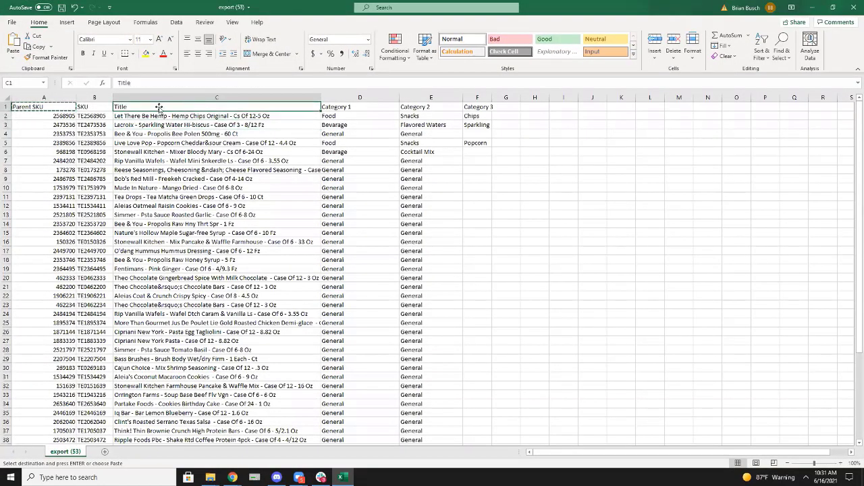
pyautogui.click(269, 116)
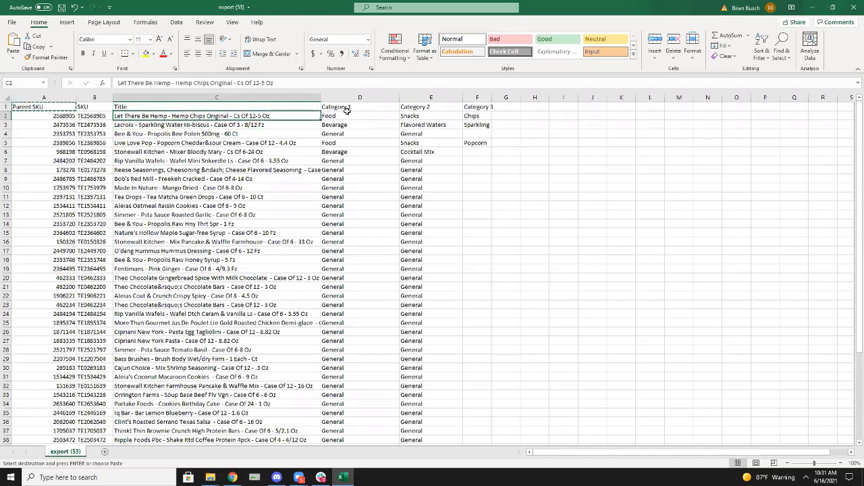
pyautogui.click(346, 108)
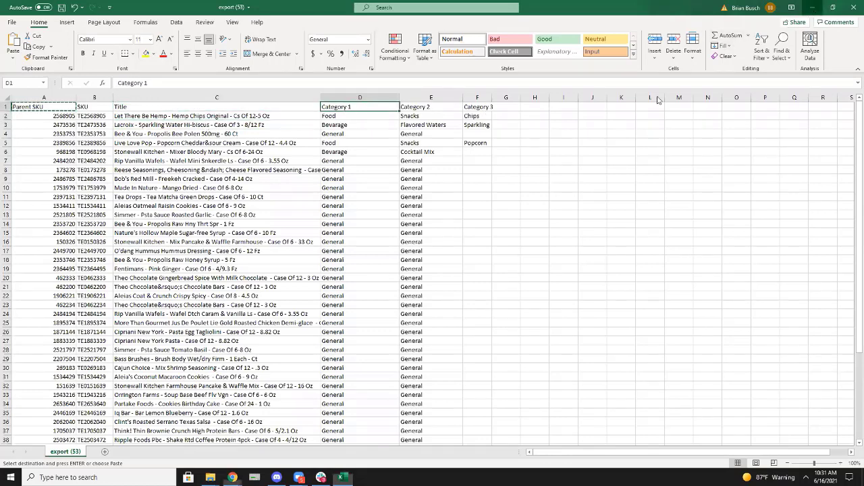
pyautogui.click(811, 8)
pyautogui.click(257, 132)
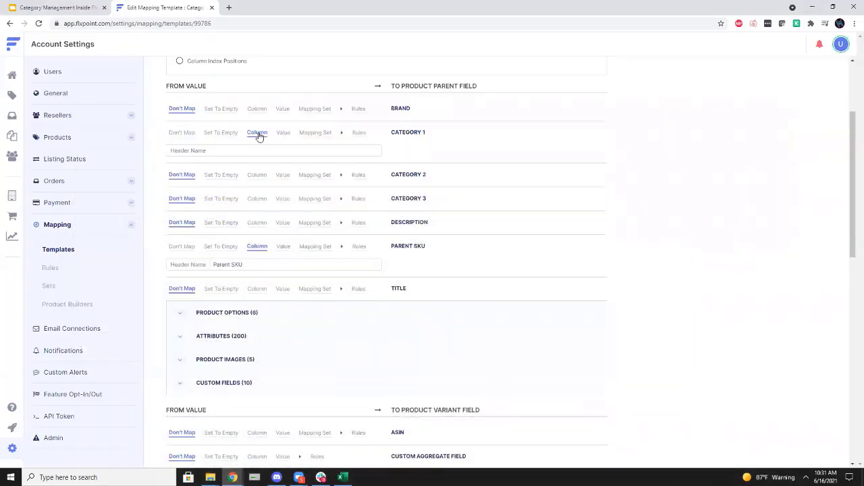
pyautogui.write('Categor')
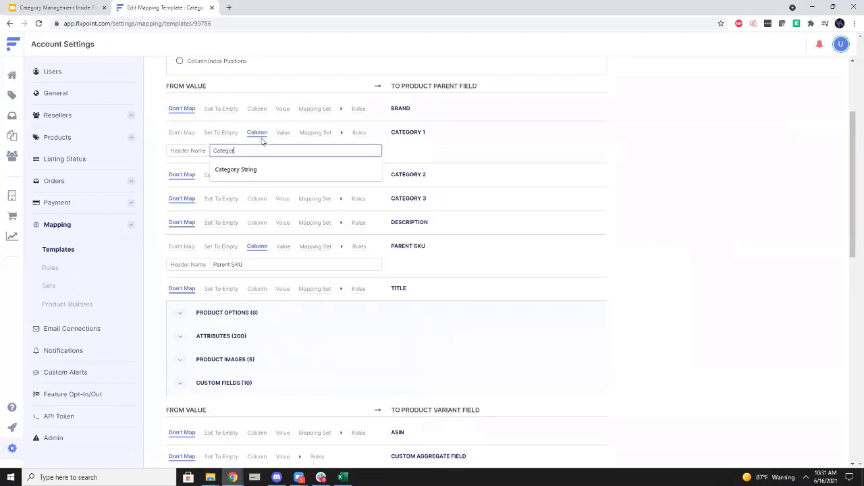
pyautogui.write('y 1')
pyautogui.press('Tab')
# Map the parent-level Category 2 and Category 3 fields to the Category 2 and Category 3 columns
pyautogui.click(257, 175)
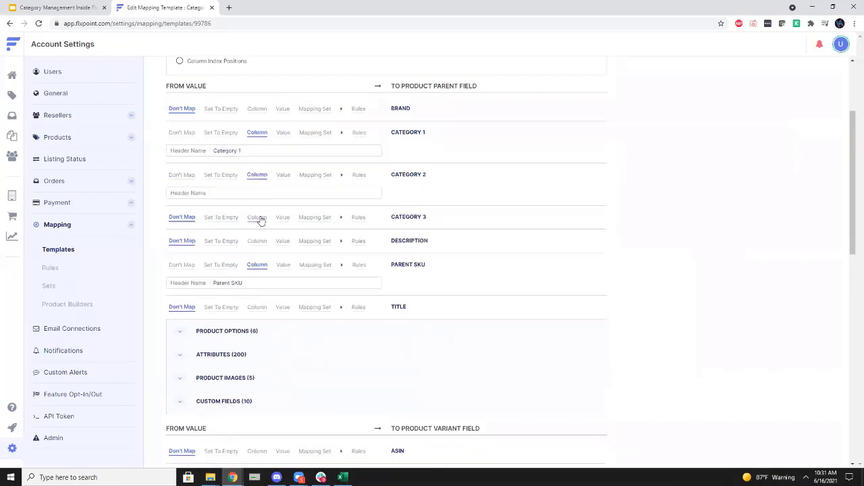
pyautogui.click(257, 217)
pyautogui.click(265, 193)
pyautogui.write('Category 2')
pyautogui.press('Tab')
pyautogui.write('Ca')
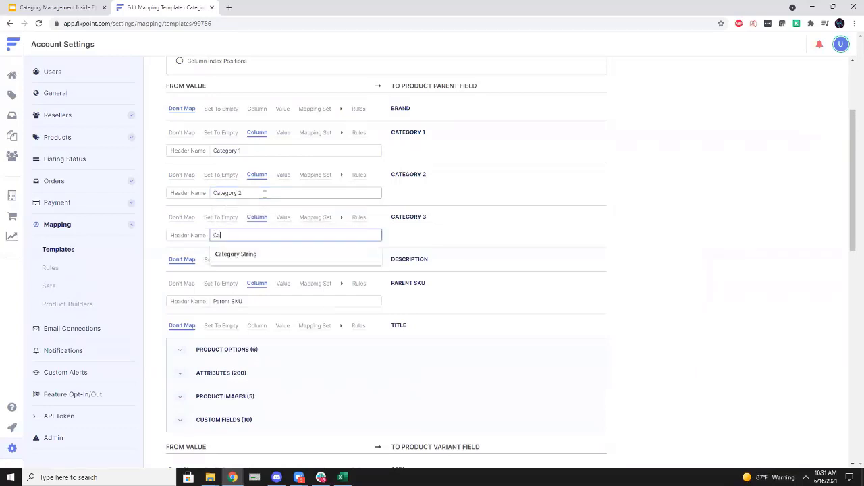
pyautogui.write('tegory 3')
pyautogui.press('Tab')
pyautogui.click(655, 236)
# Review the parent and variant field mappings across the whole Category Update template
pyautogui.scroll(2, 271, 216)
pyautogui.scroll(-3, 202, 264)
pyautogui.scroll(1, 116, 285)
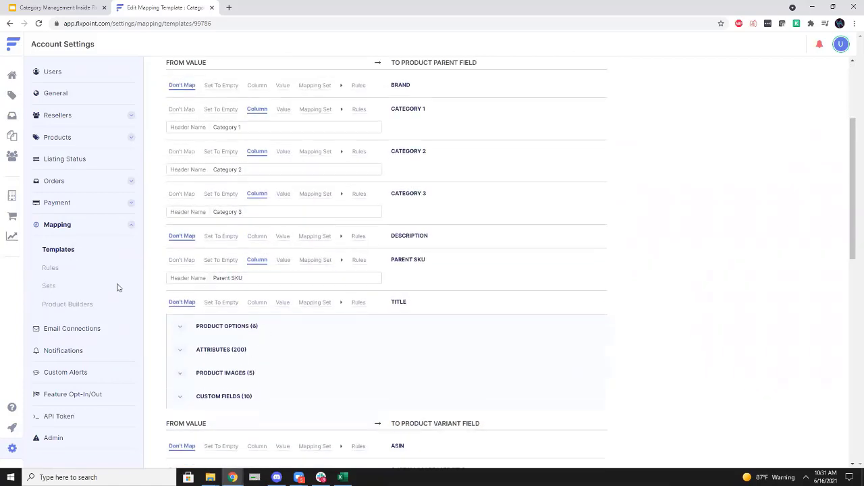
pyautogui.scroll(-3, 304, 230)
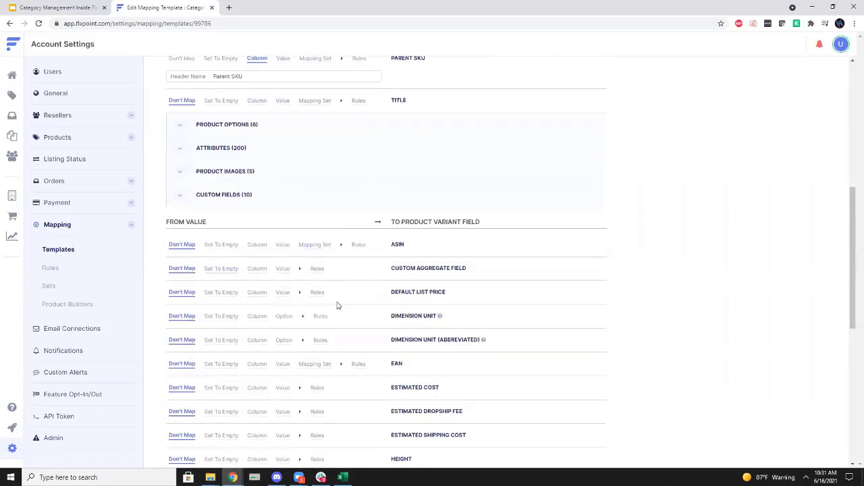
pyautogui.scroll(-2, 347, 310)
pyautogui.scroll(1, 331, 369)
pyautogui.scroll(-5, 488, 419)
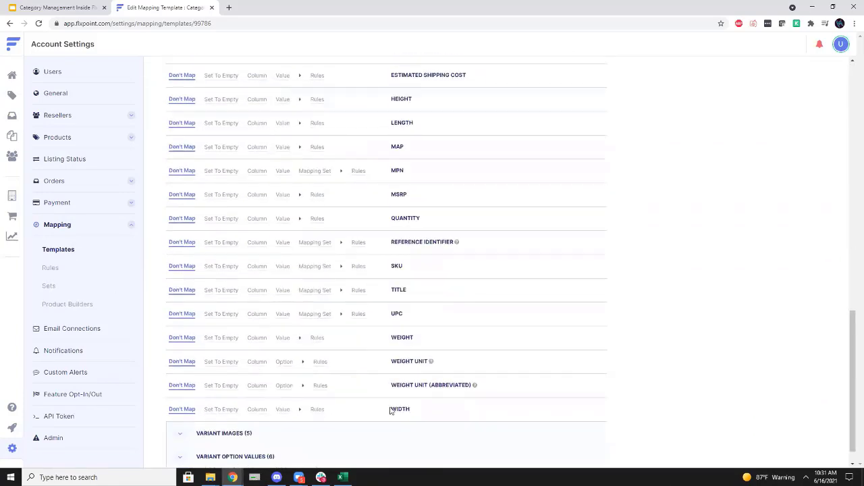
pyautogui.scroll(5, 301, 261)
pyautogui.scroll(-3, 318, 432)
pyautogui.scroll(-2, 378, 453)
pyautogui.scroll(5, 709, 304)
pyautogui.scroll(5, 338, 275)
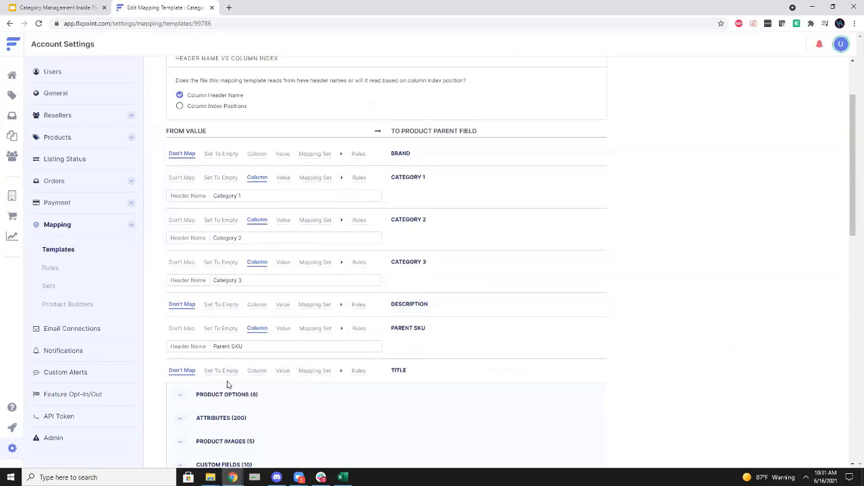
pyautogui.scroll(2, 277, 375)
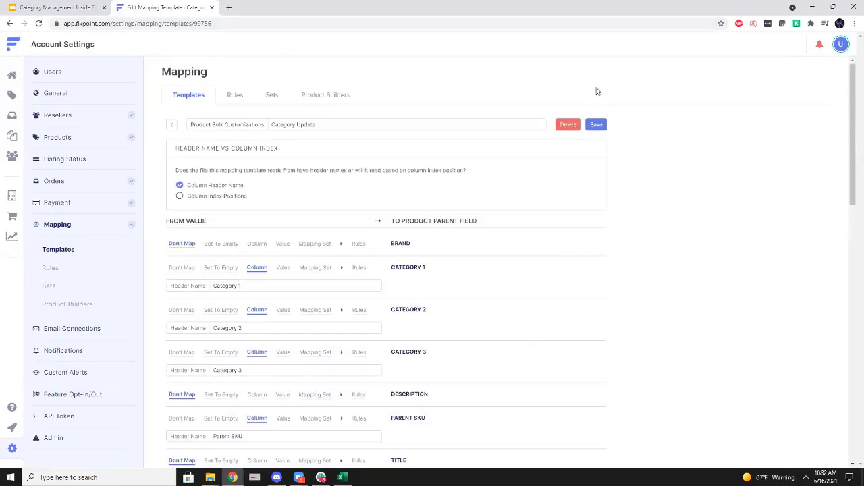
# Save the mapping template and select Category Update as the template in the Product Catalog's product customizations import
pyautogui.click(597, 126)
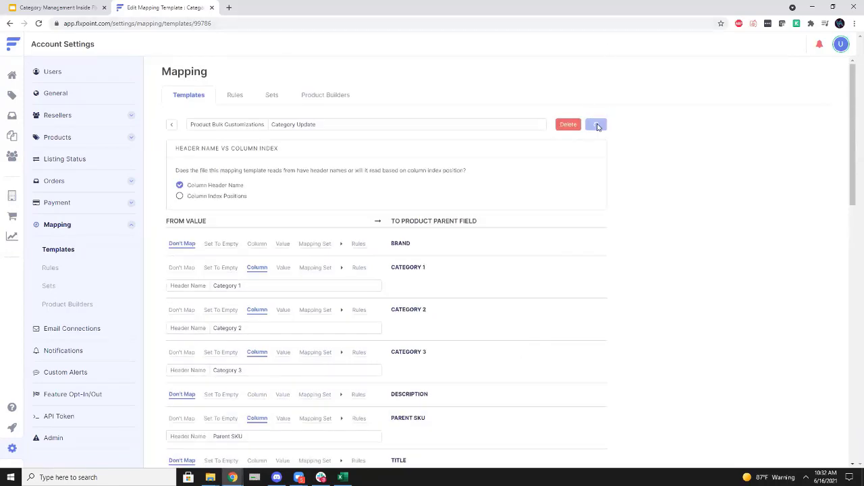
pyautogui.click(11, 95)
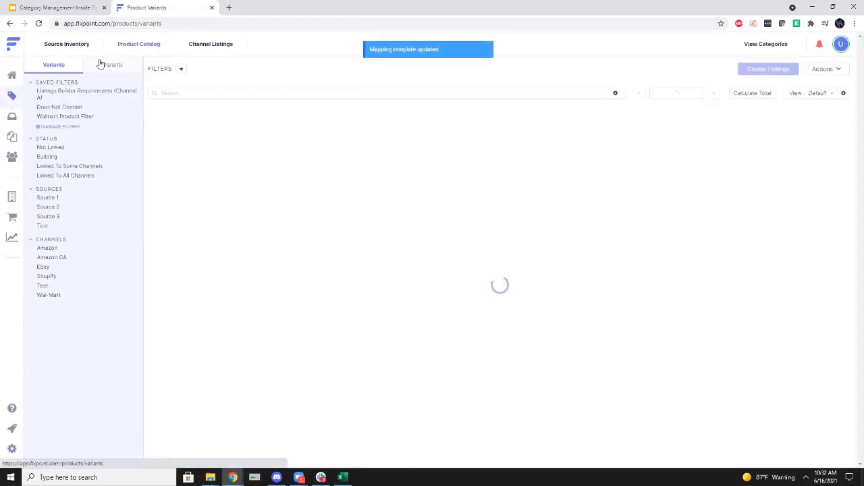
pyautogui.click(825, 69)
pyautogui.click(751, 197)
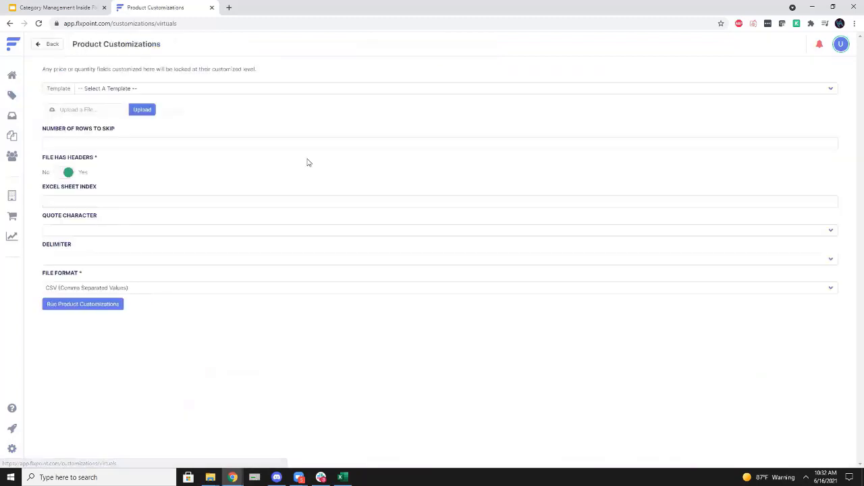
pyautogui.click(103, 89)
pyautogui.click(100, 106)
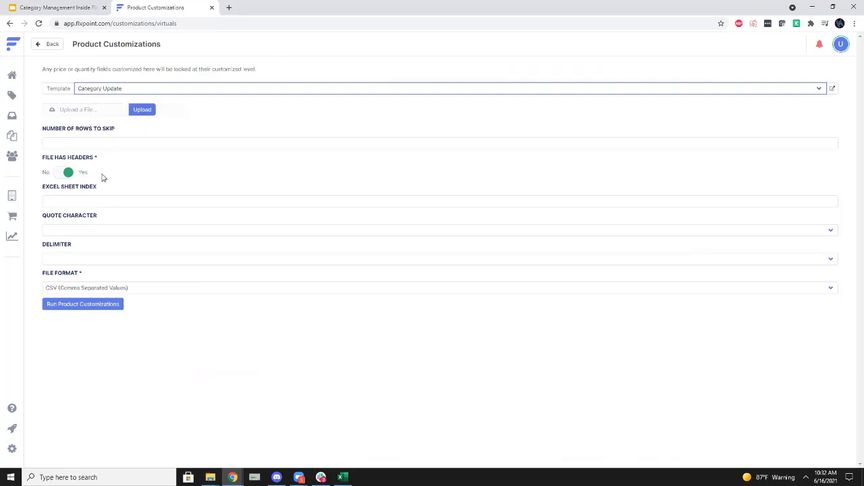
# Switch to the Excel export and examine the category values assigned to the products
pyautogui.click(343, 477)
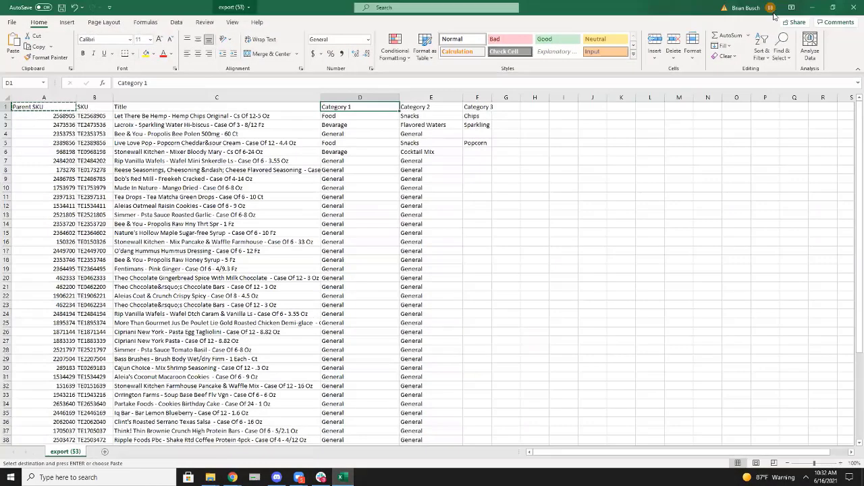
pyautogui.click(812, 6)
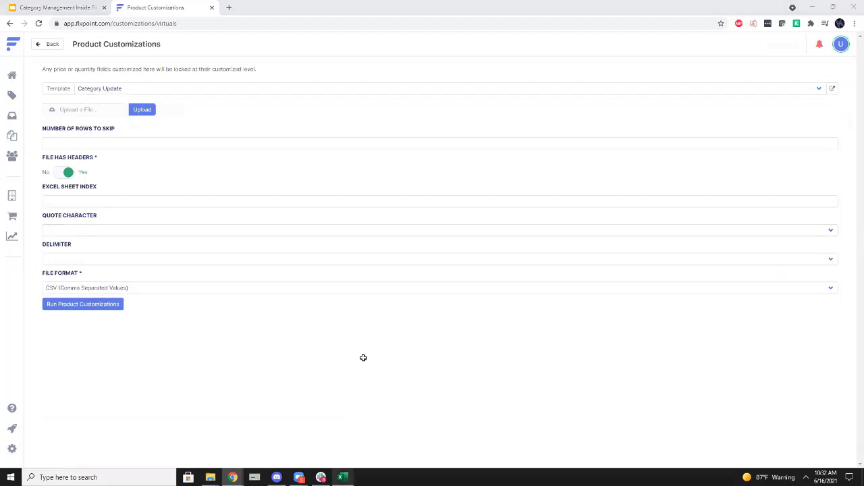
pyautogui.click(342, 478)
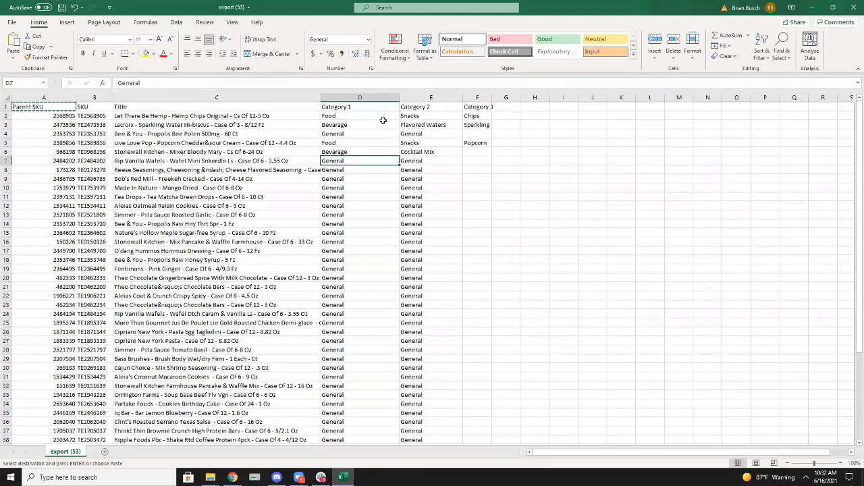
pyautogui.click(383, 125)
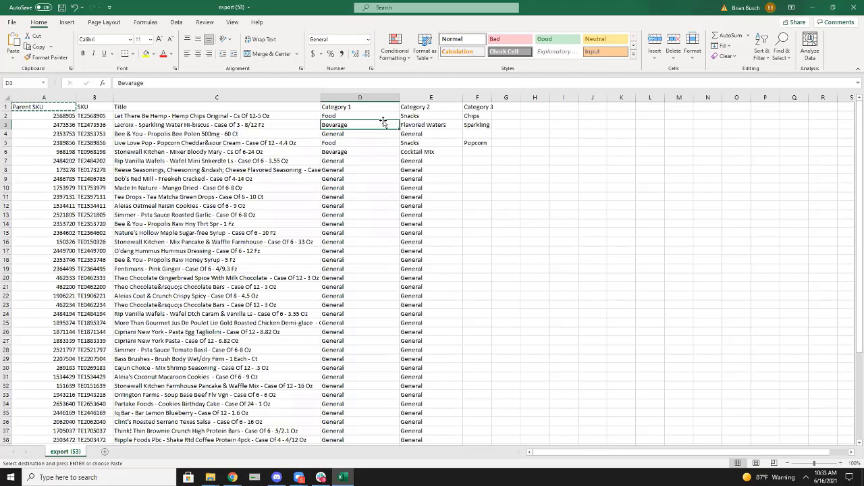
pyautogui.click(351, 196)
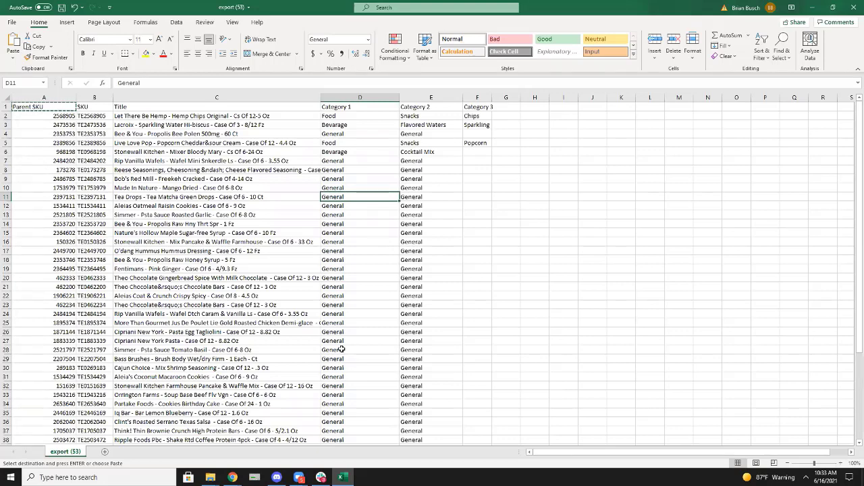
# Set Category 1 of the Rip Vanilla Wafels Mini Snkerdle product to Food & Beverage in row 7 of the export
pyautogui.click(379, 161)
pyautogui.scroll(-1, 400, 166)
pyautogui.scroll(1, 398, 165)
pyautogui.scroll(-2, 356, 162)
pyautogui.scroll(2, 356, 163)
pyautogui.scroll(-3, 382, 176)
pyautogui.scroll(1, 372, 201)
pyautogui.scroll(-3, 353, 232)
pyautogui.scroll(5, 349, 238)
pyautogui.write('G')
pyautogui.press('BackSpace')
pyautogui.write('Food & Beverage')
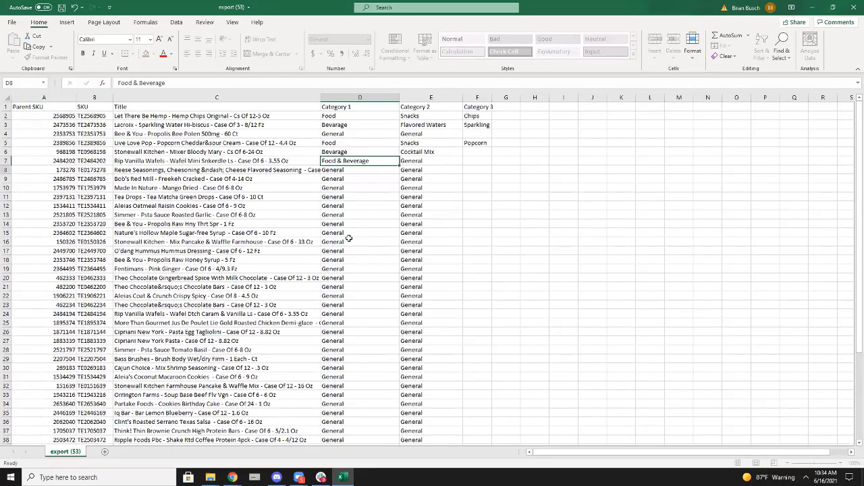
pyautogui.press('Return')
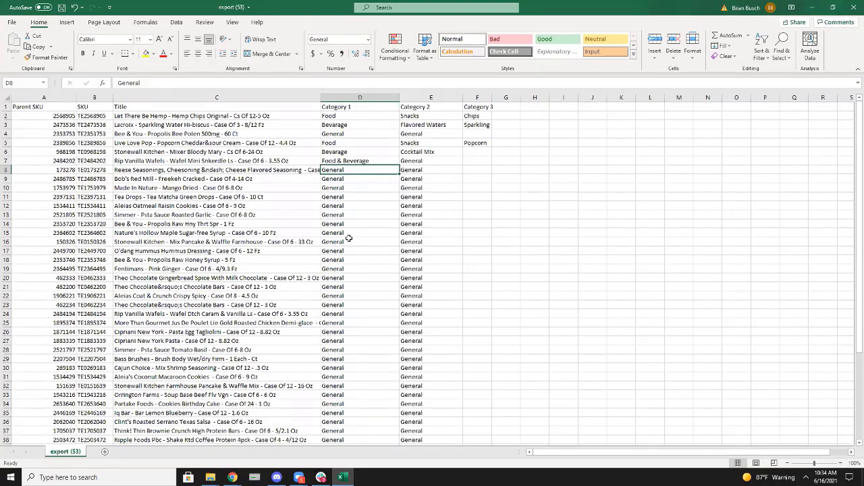
pyautogui.press('Up')
pyautogui.press('Left')
pyautogui.press('Right')
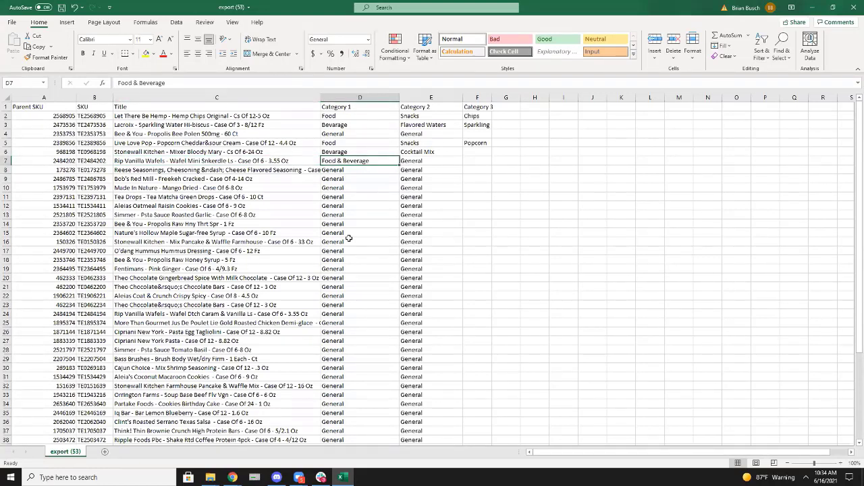
pyautogui.press('Right')
pyautogui.press('Up')
pyautogui.press('Up')
pyautogui.press('Up')
pyautogui.hotkey('ctrl', 'Up')
pyautogui.press('Down')
pyautogui.press('Down')
pyautogui.press('Down')
pyautogui.press('Down')
pyautogui.press('Down')
pyautogui.press('Down')
pyautogui.press('Down')
pyautogui.press('Down')
pyautogui.press('Down')
pyautogui.press('Down')
pyautogui.press('Down')
pyautogui.press('Down')
pyautogui.press('Down')
pyautogui.press('Down')
pyautogui.press('Up')
pyautogui.press('Up')
pyautogui.press('Up')
pyautogui.press('Up')
pyautogui.press('Up')
pyautogui.press('Up')
pyautogui.press('Up')
pyautogui.press('Up')
pyautogui.press('Up')
pyautogui.press('Up')
pyautogui.press('Up')
pyautogui.press('Up')
pyautogui.press('Down')
pyautogui.press('Left')
pyautogui.press('Down')
pyautogui.press('Right')
pyautogui.press('Down')
pyautogui.press('Right')
pyautogui.press('Down')
pyautogui.press('Left')
pyautogui.press('Down')
pyautogui.press('Down')
pyautogui.press('Down')
pyautogui.press('Down')
pyautogui.press('Down')
pyautogui.press('Down')
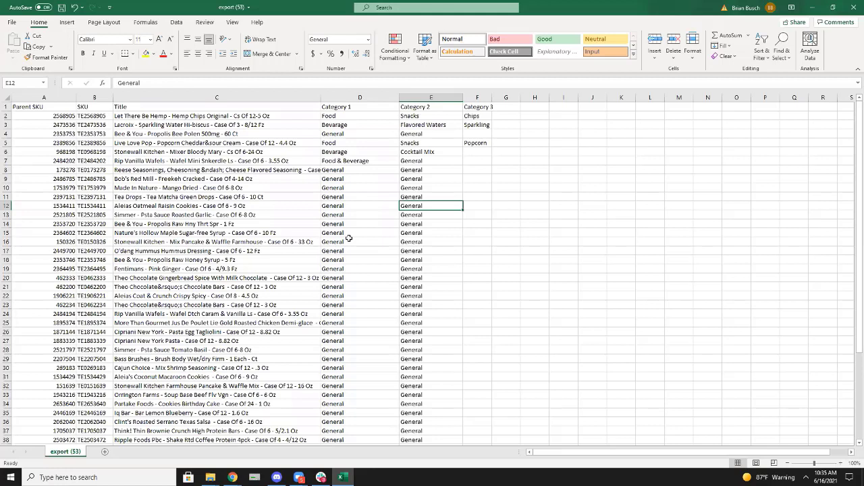
# Close the Excel export and switch from the product customizations import to the Category Management presentation
pyautogui.click(849, 6)
pyautogui.click(432, 249)
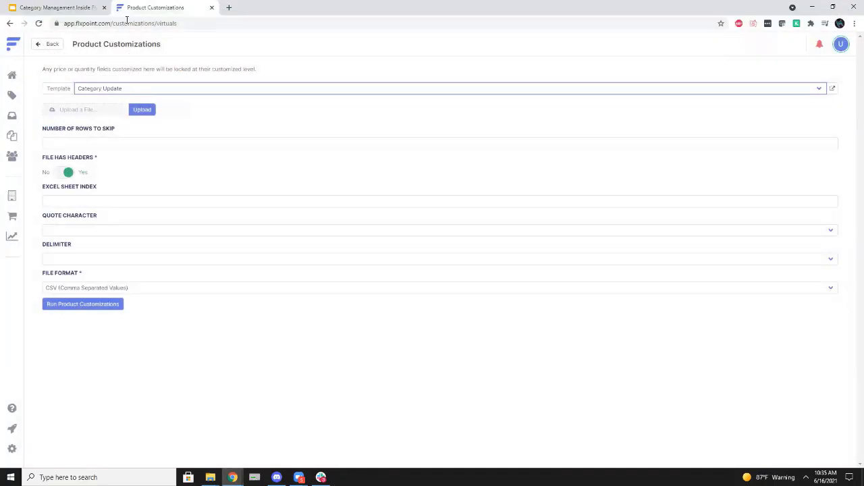
pyautogui.click(61, 6)
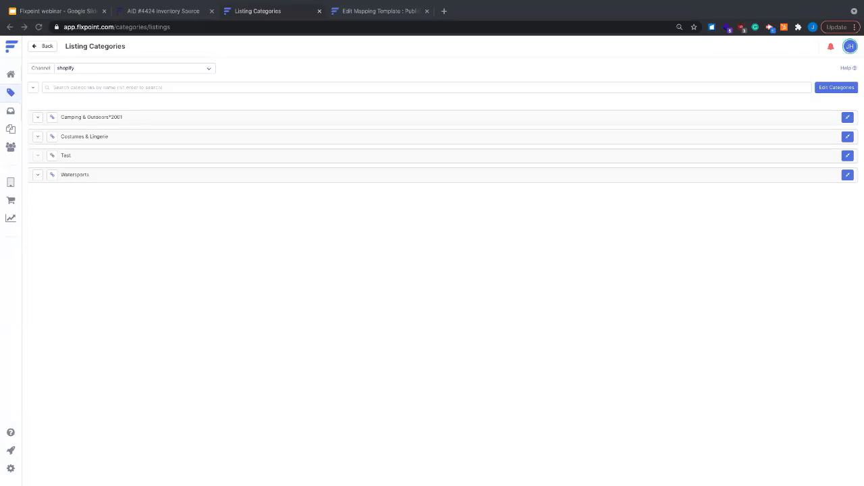
# Try shortening the Shopify listing category Camping & Outdoors*2001 to 2001, undo the deletion, and cancel category editing
pyautogui.click(126, 118)
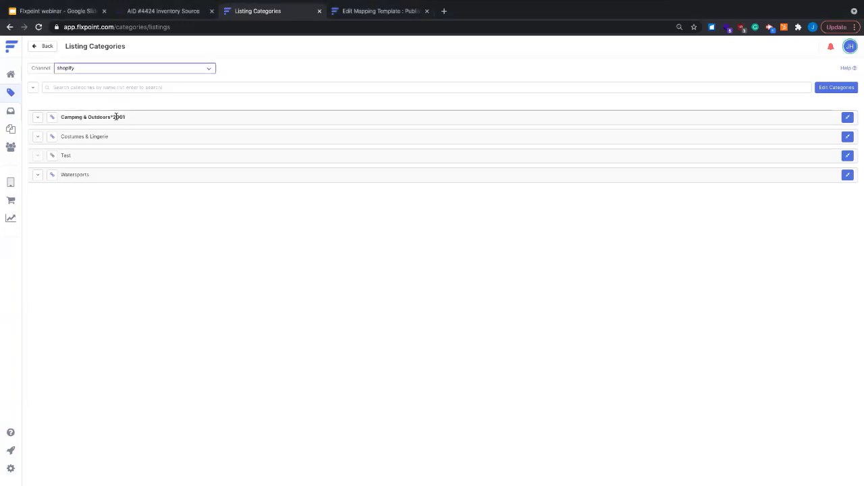
pyautogui.click(828, 89)
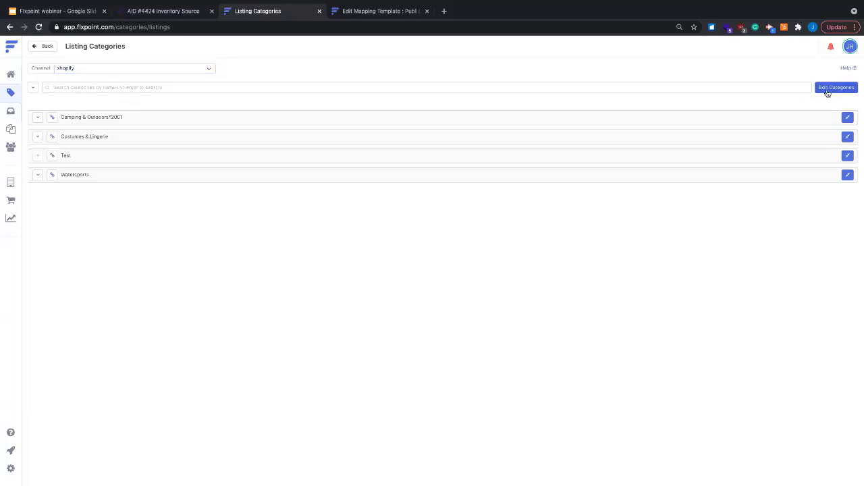
pyautogui.click(129, 136)
pyautogui.moveTo(129, 136); pyautogui.dragTo(79, 136)
pyautogui.press('BackSpace')
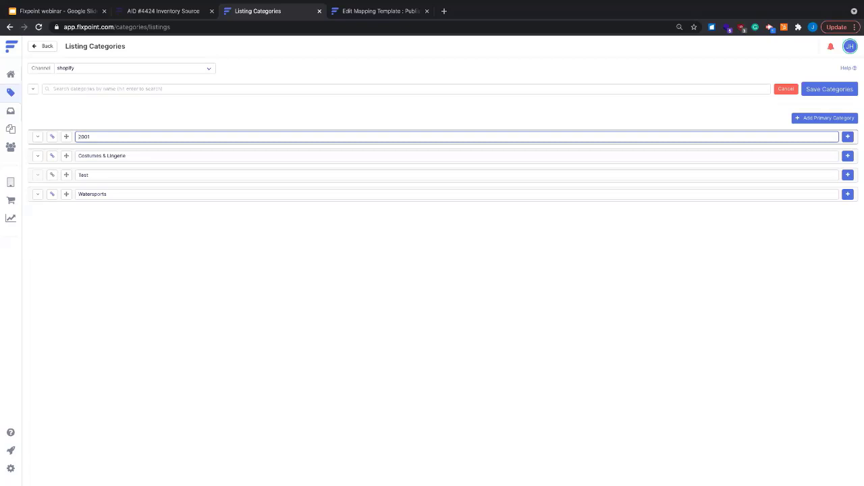
pyautogui.write('*')
pyautogui.press('super+z')
pyautogui.click(130, 136)
pyautogui.moveTo(128, 136); pyautogui.dragTo(142, 136)
pyautogui.click(123, 136)
pyautogui.click(814, 89)
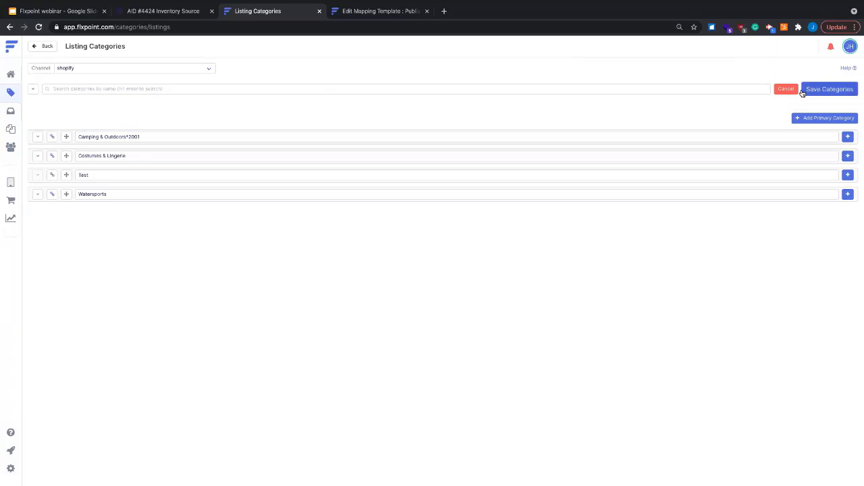
pyautogui.click(779, 88)
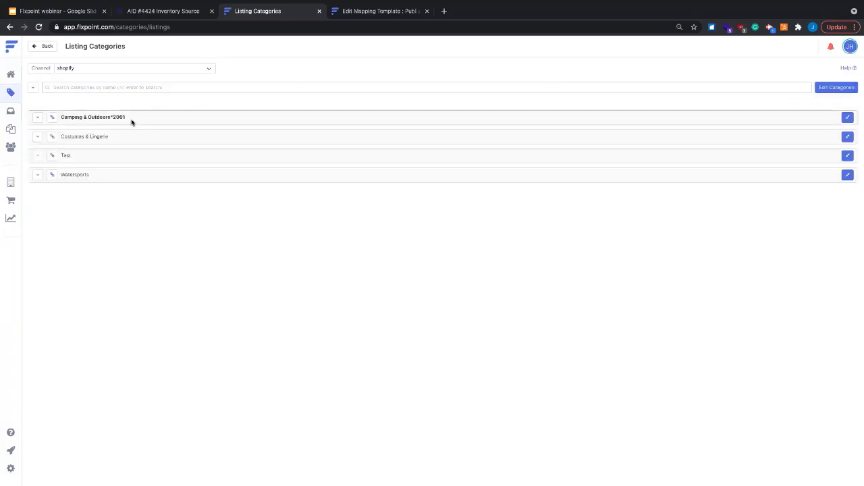
# Examine the text before and after the asterisk in the listing category name Camping & Outdoors*2001
pyautogui.moveTo(75, 116); pyautogui.dragTo(132, 117)
pyautogui.click(140, 117)
pyautogui.moveTo(112, 117); pyautogui.dragTo(64, 119)
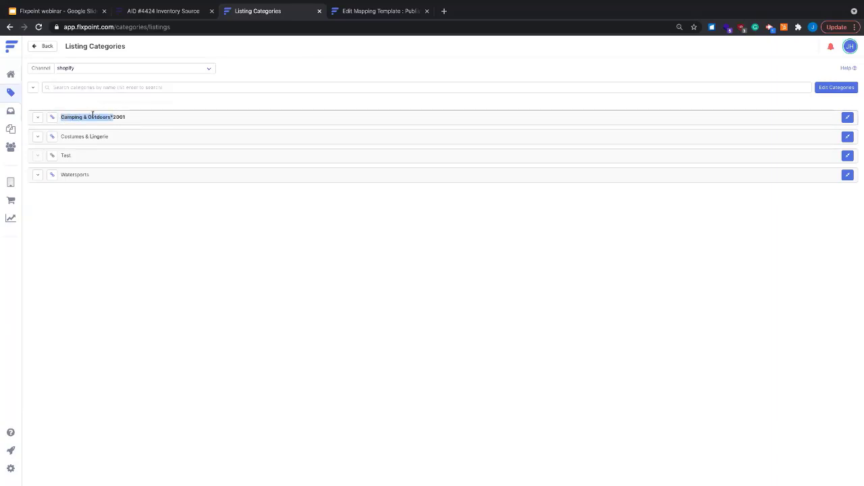
pyautogui.doubleClick(116, 117)
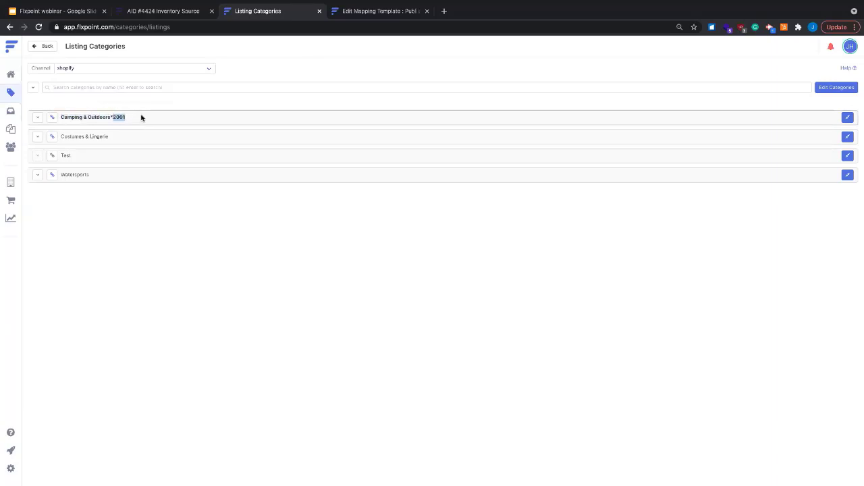
pyautogui.click(187, 105)
# Open the Gunbroker Split category rule of the Product Type field in the Publish Products 1 mapping template and inspect its split character
pyautogui.click(358, 11)
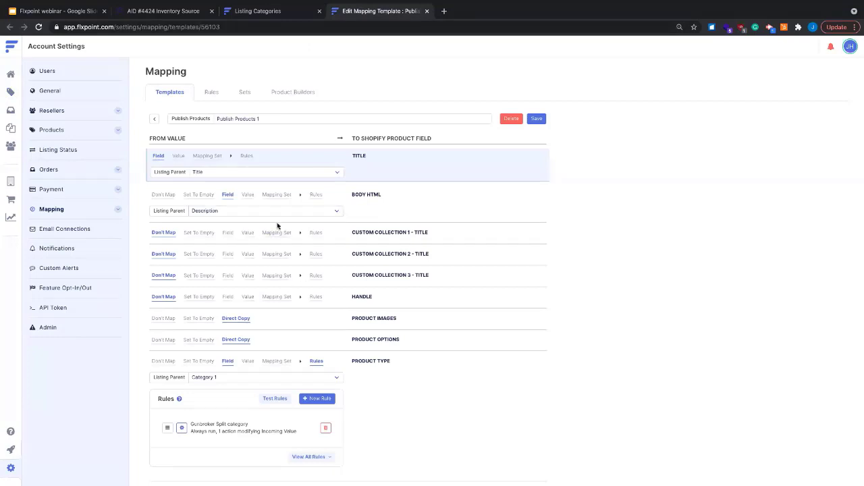
pyautogui.scroll(-3, 294, 287)
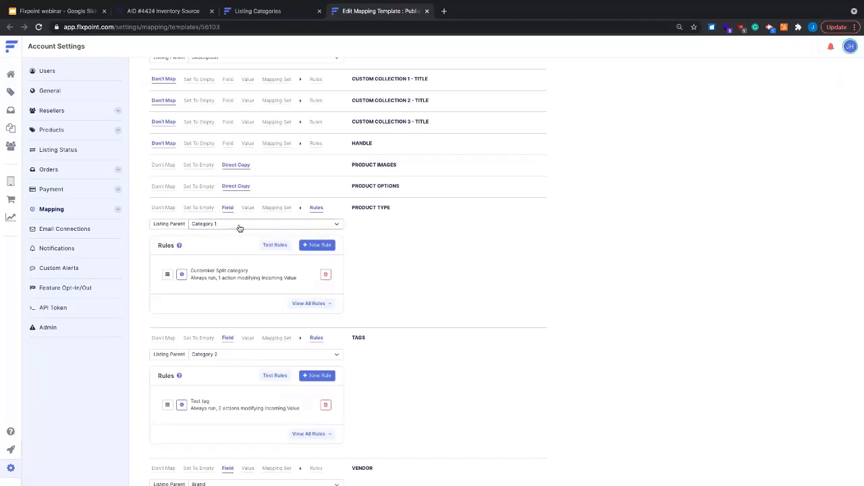
pyautogui.click(182, 275)
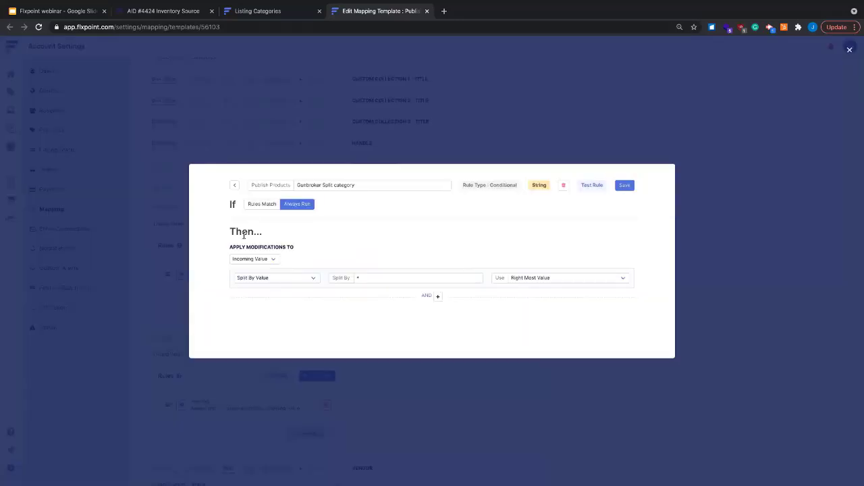
pyautogui.click(367, 277)
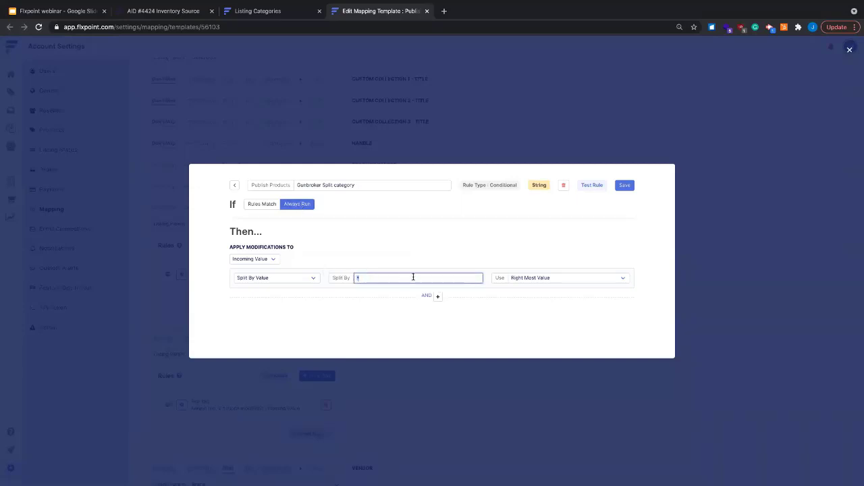